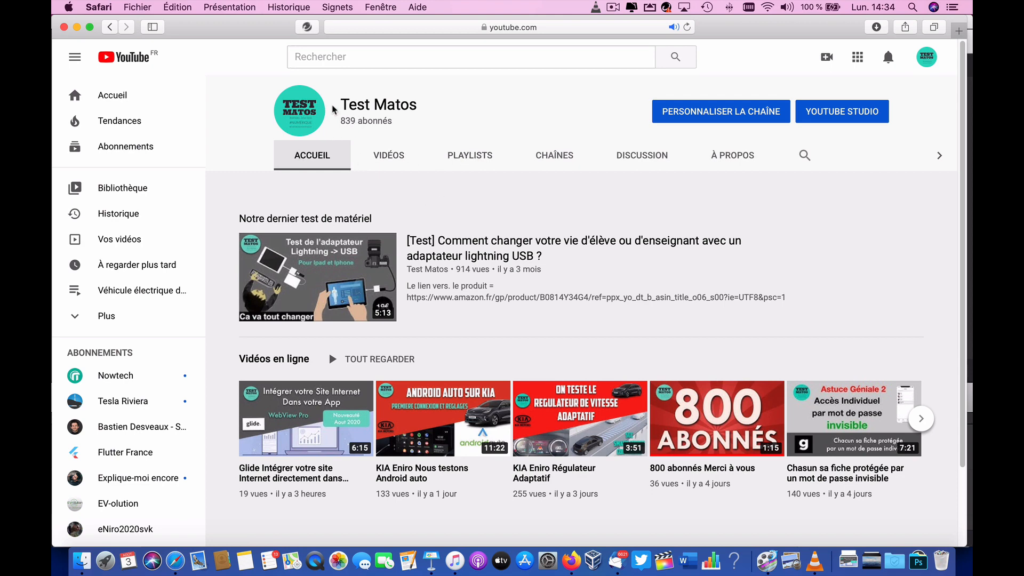
Browse the Test Matos channel's playlists, open "Enseigner avec l'IPAD" and pause its first video.
click(486, 162)
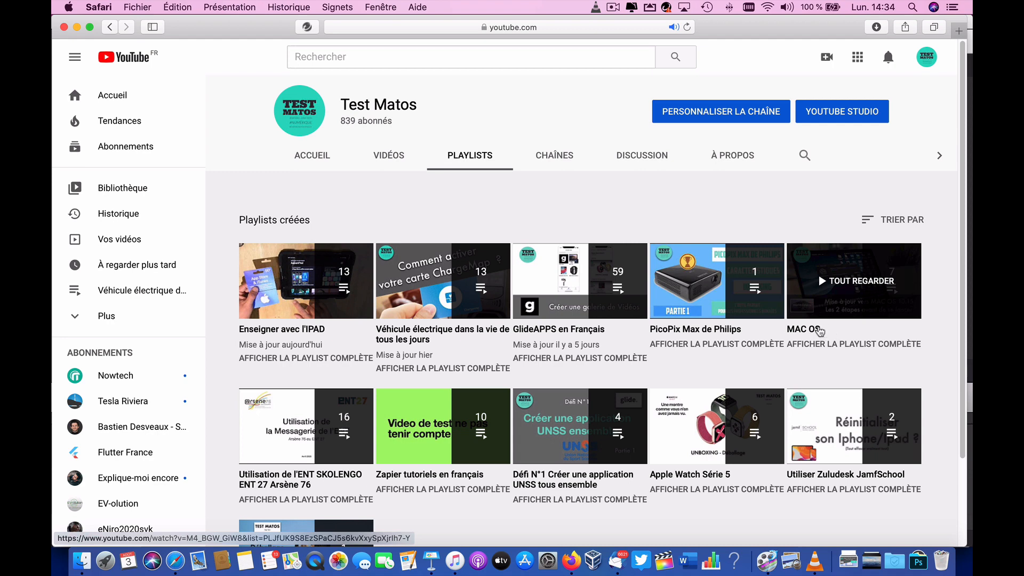
scroll(339, 452, down, 3)
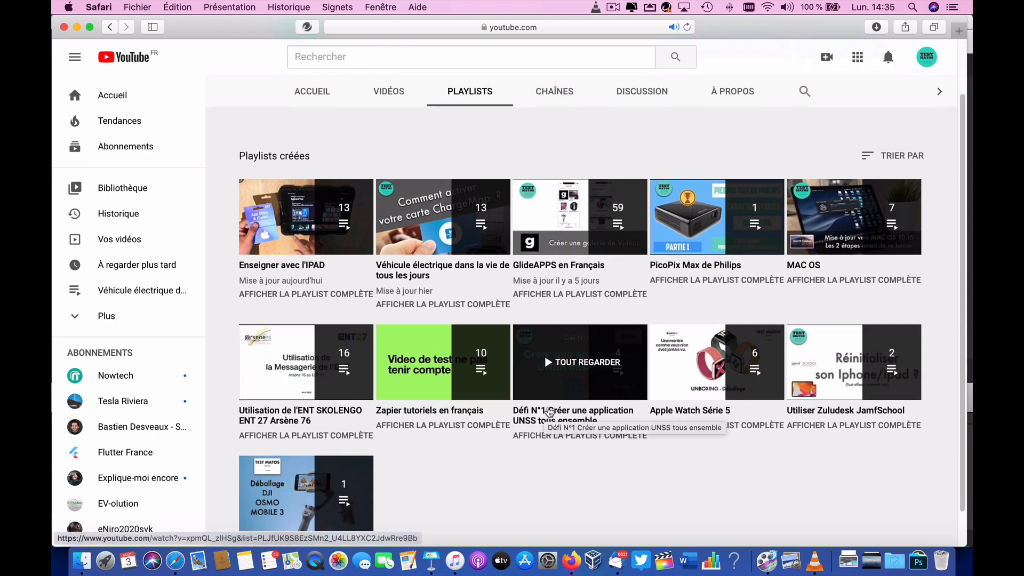
scroll(546, 412, down, 1)
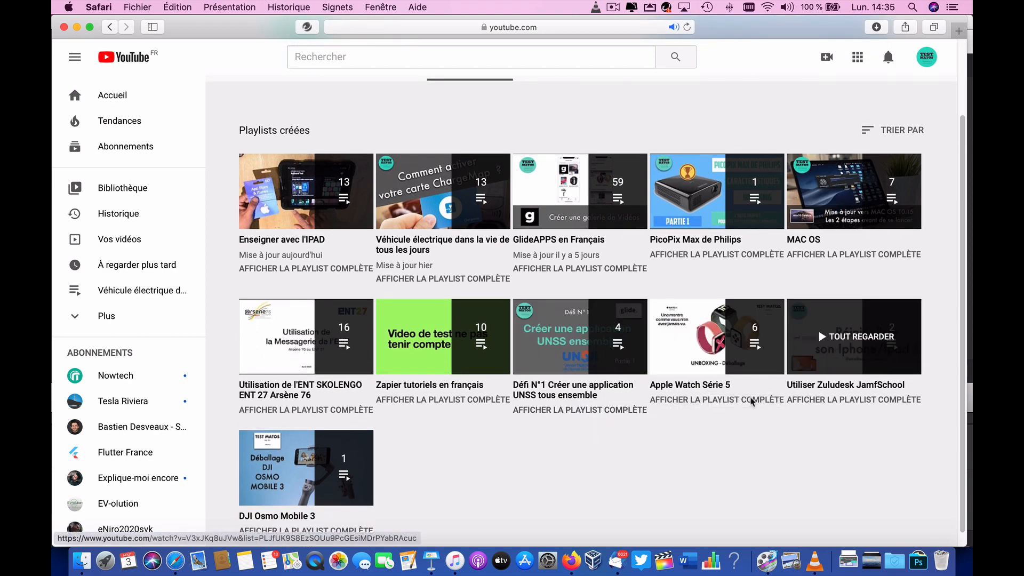
scroll(322, 481, up, 3)
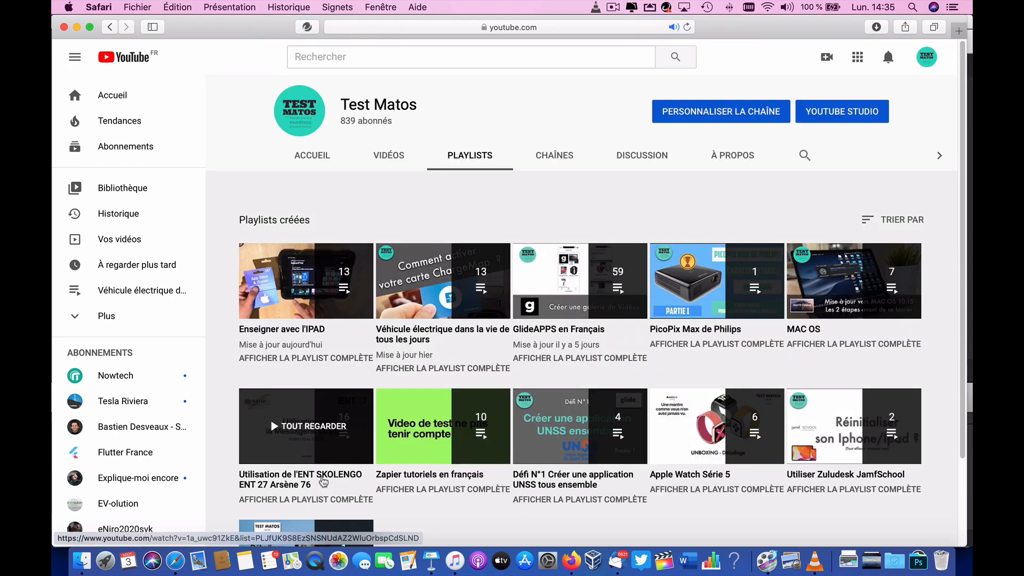
click(292, 331)
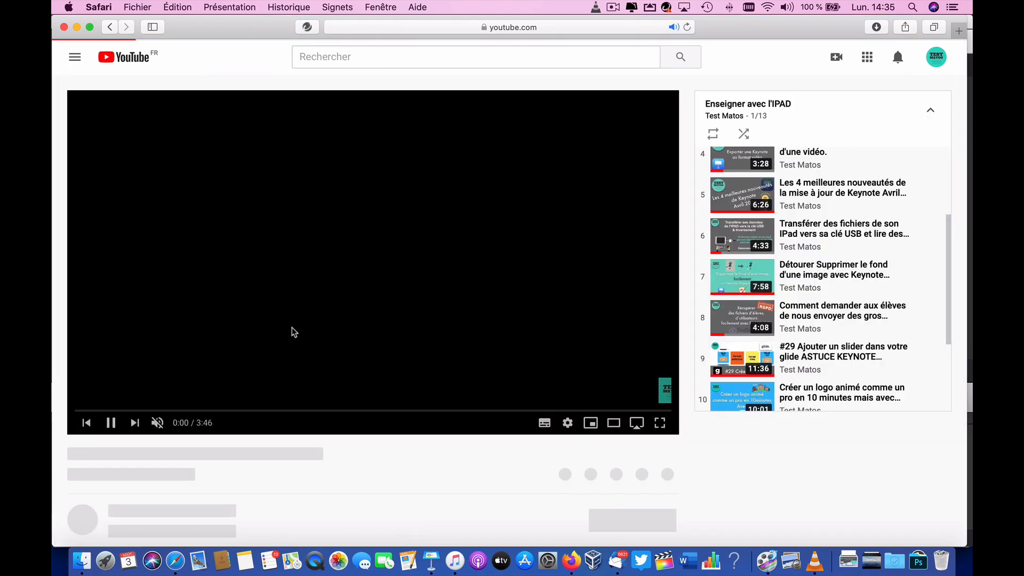
click(112, 418)
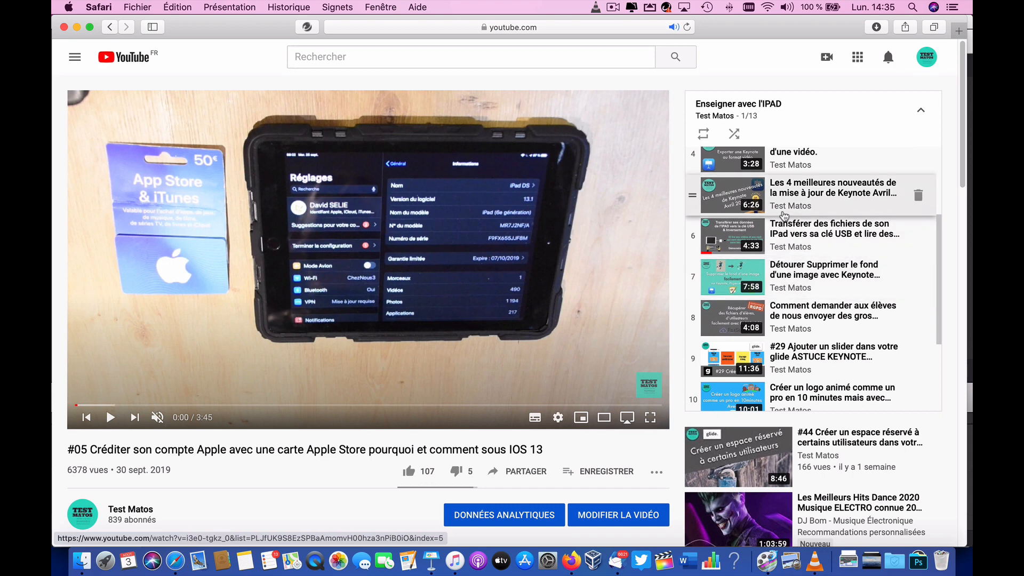
Play the playlist's video on creating an animated logo in 10 minutes, then pause it once its intro has been shown.
scroll(781, 322, down, 3)
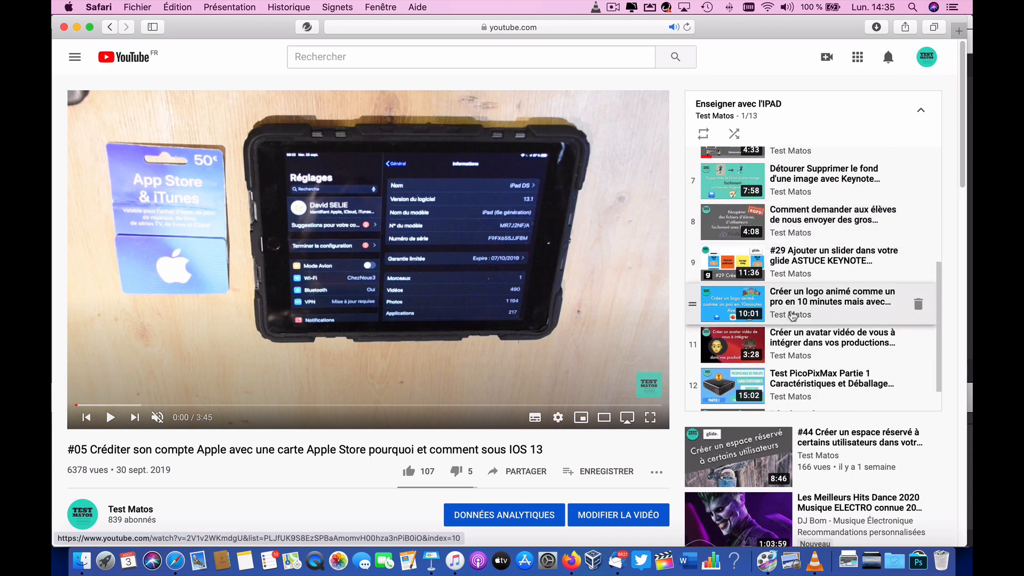
click(807, 301)
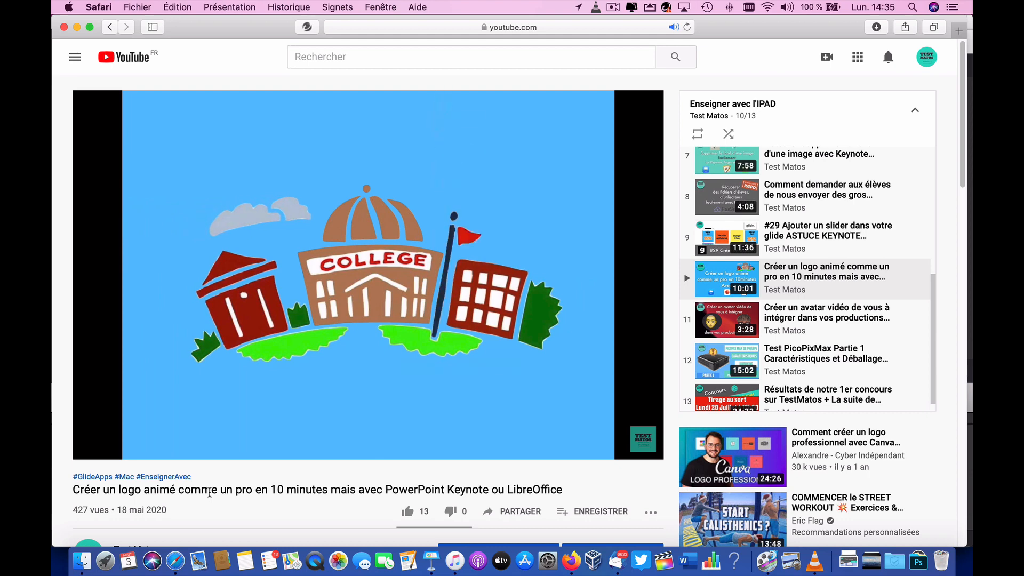
mouse_move(97, 446)
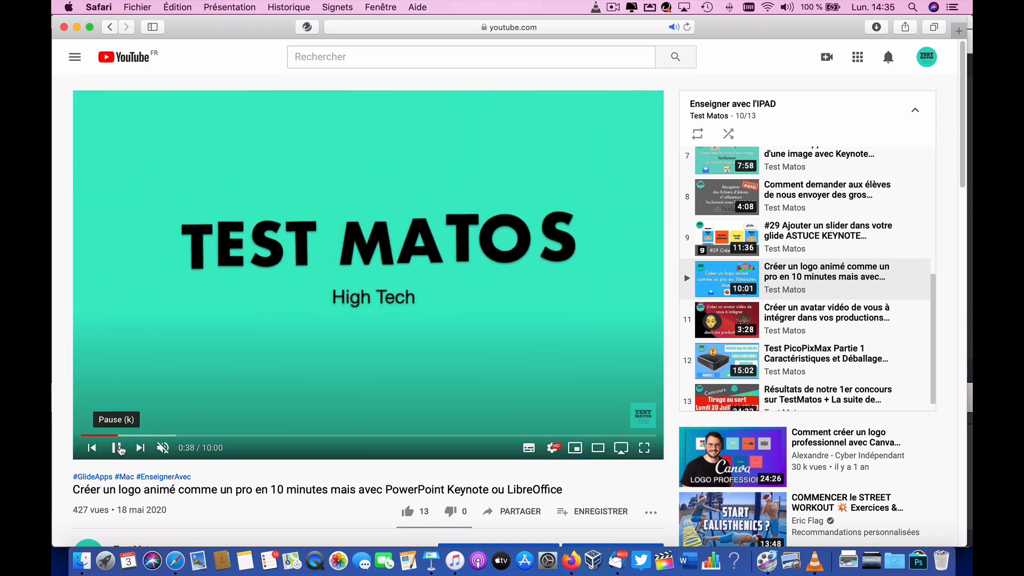
click(120, 450)
click(122, 450)
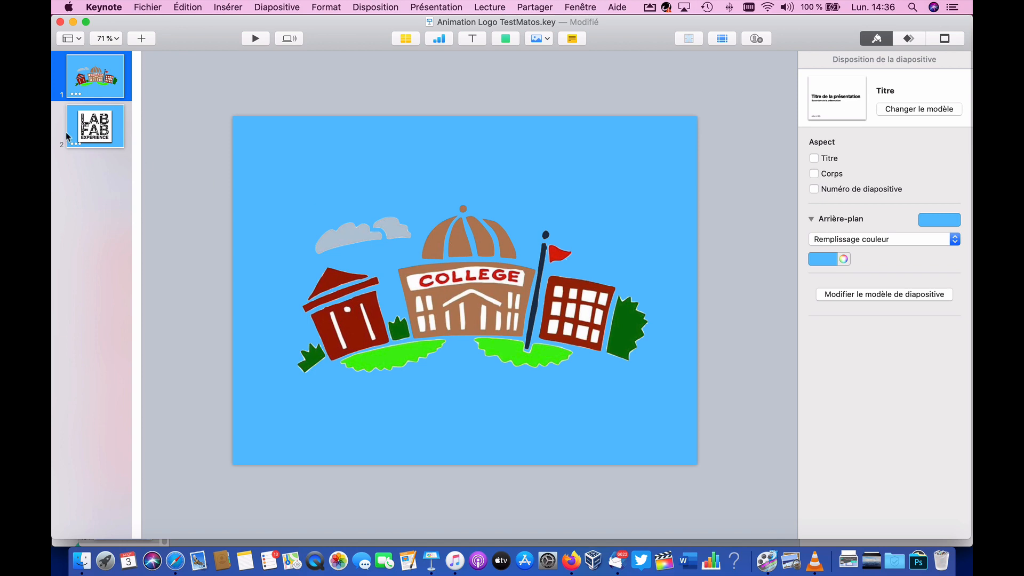
In Keynote, set the second slide with the LAB FAB EXPERIENCE logo to be skipped.
click(87, 136)
right_click(85, 133)
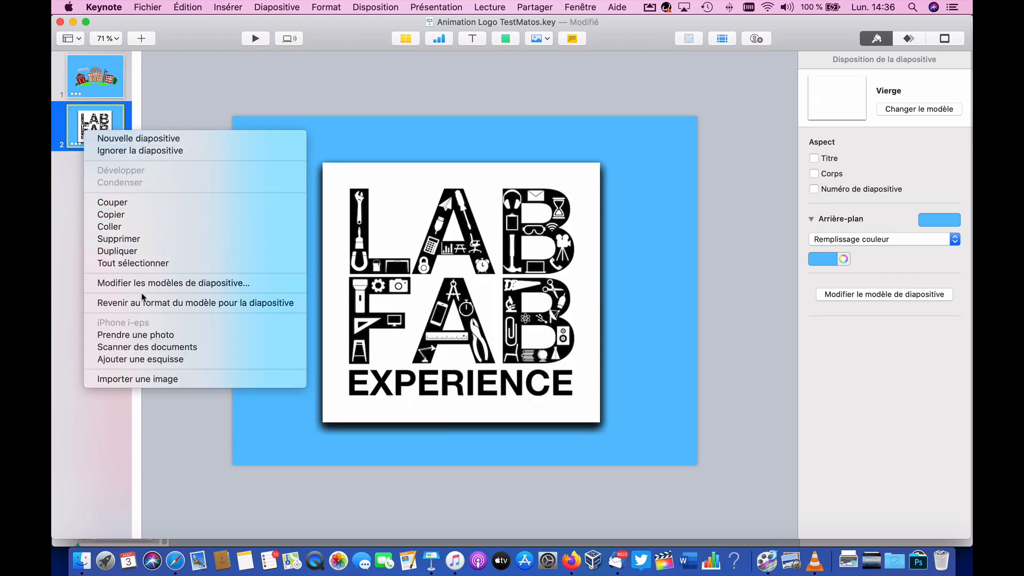
click(159, 149)
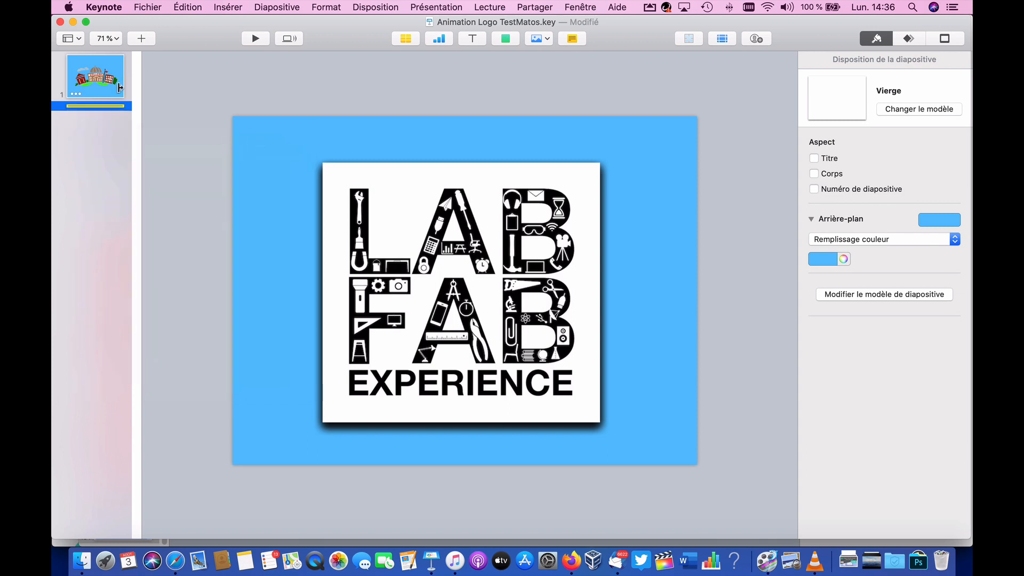
Play the first slide's college logo animation as a slideshow, then exit the presentation.
click(85, 82)
click(256, 38)
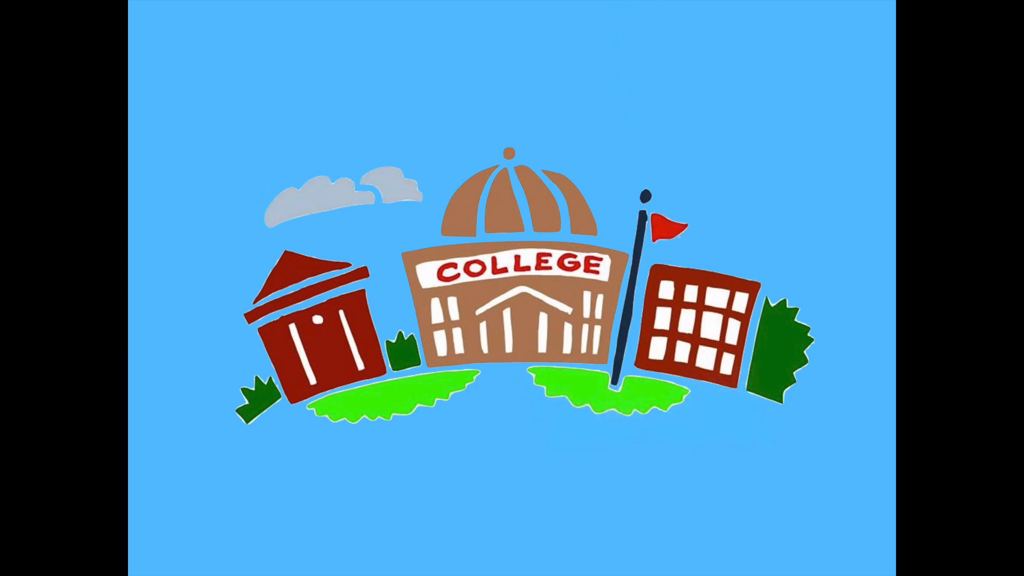
key(Escape)
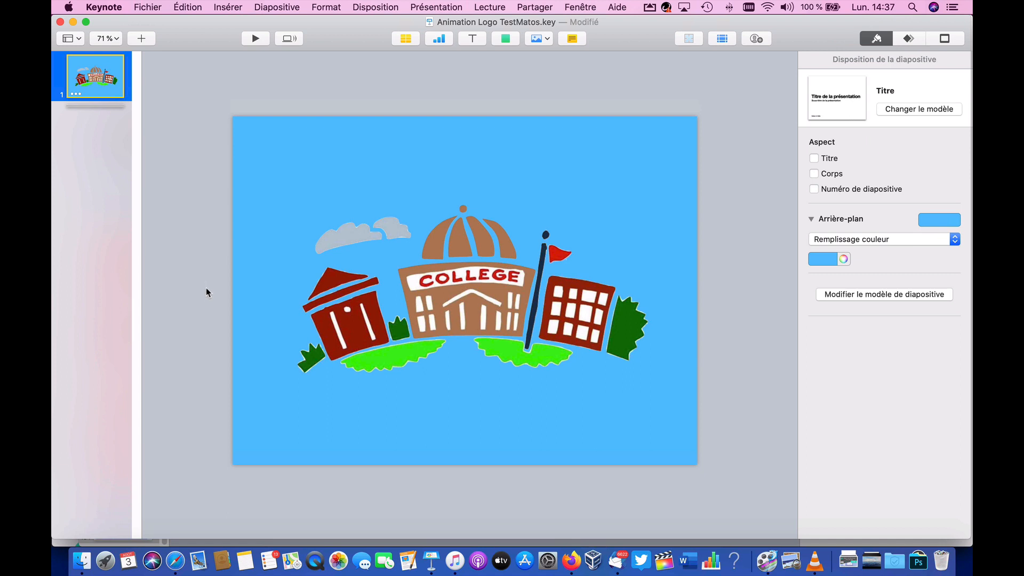
Remove the blue background of the college logo slide by setting its fill to Aucun.
click(245, 143)
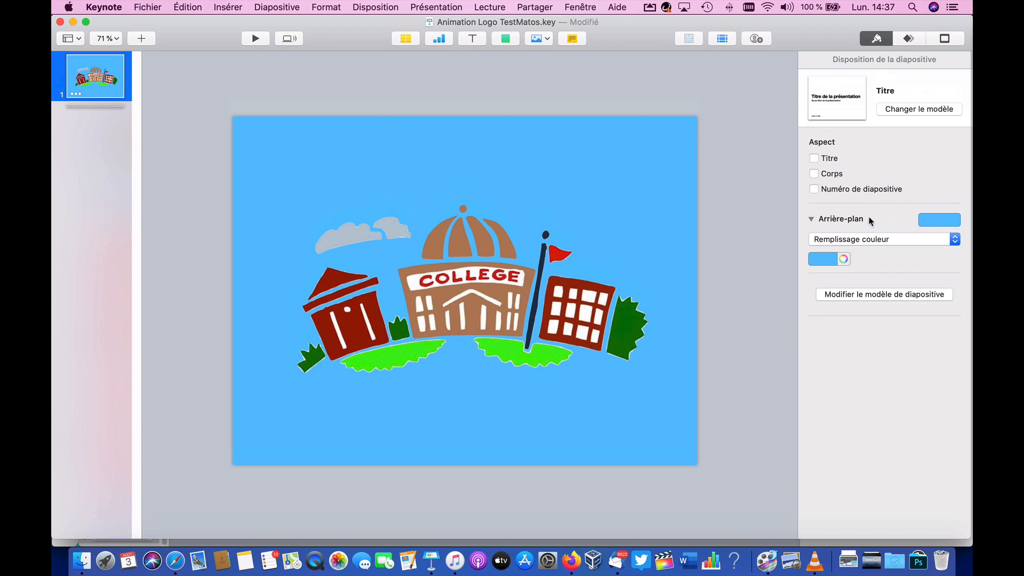
click(824, 220)
click(825, 221)
click(926, 219)
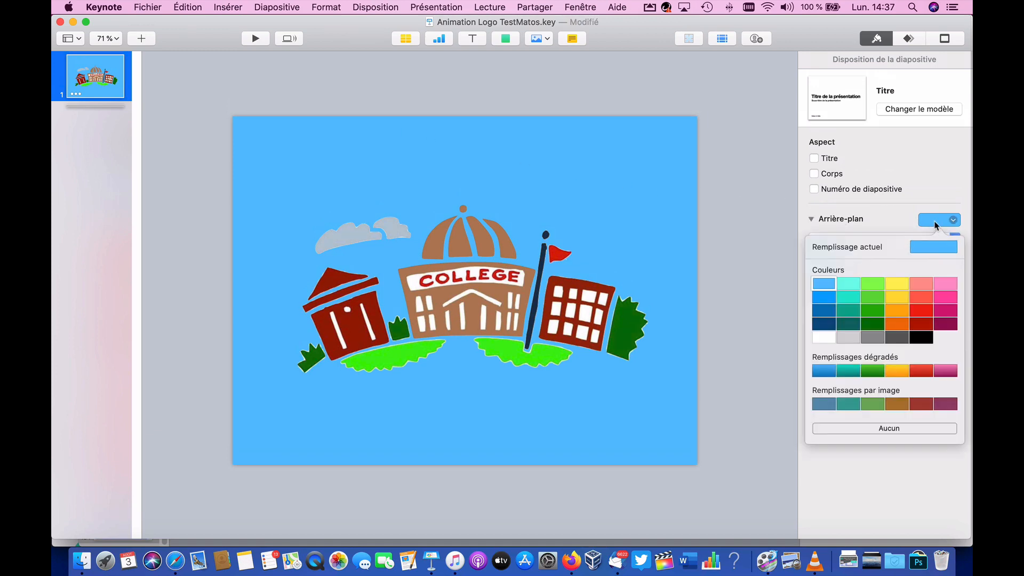
click(878, 431)
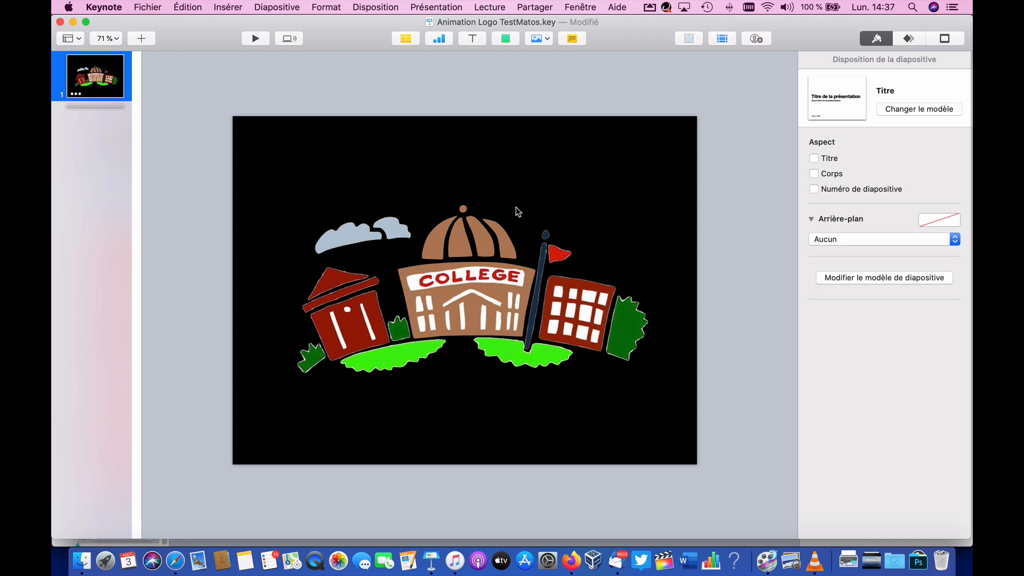
Set up an animated GIF export of slide 1 with Très grande resolution, 15 ips and a 1 s automatic advance.
click(147, 9)
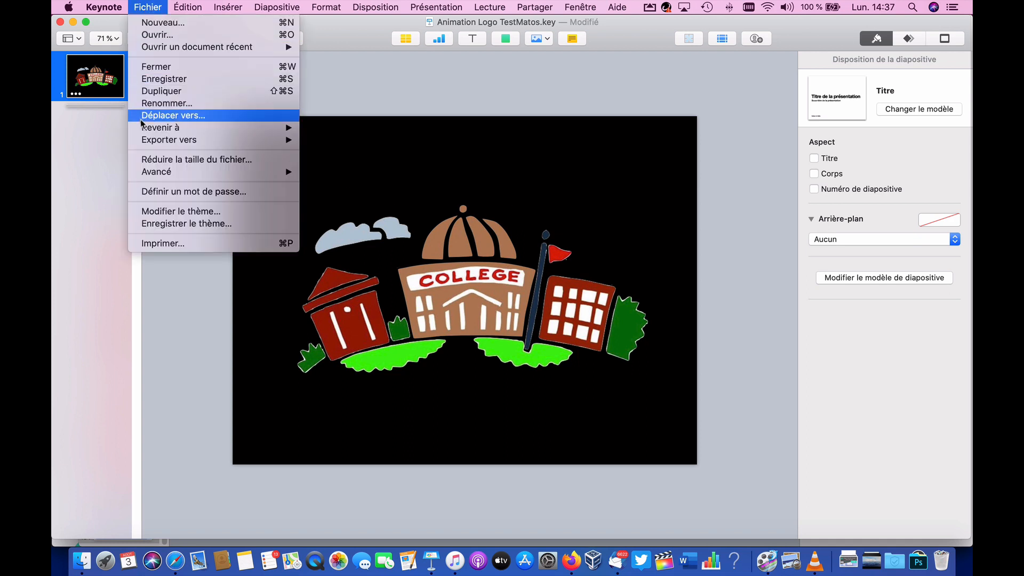
mouse_move(248, 140)
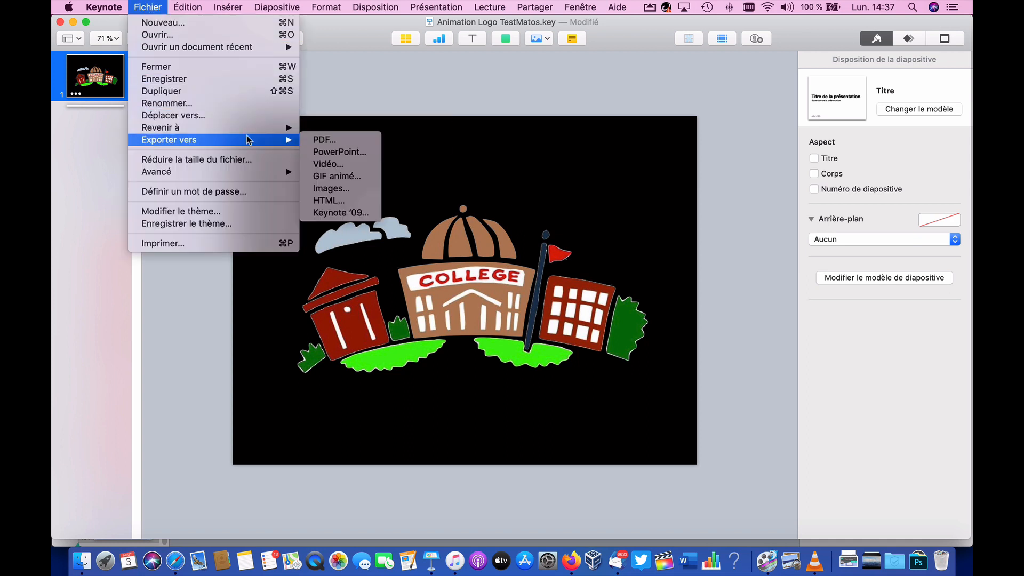
click(350, 177)
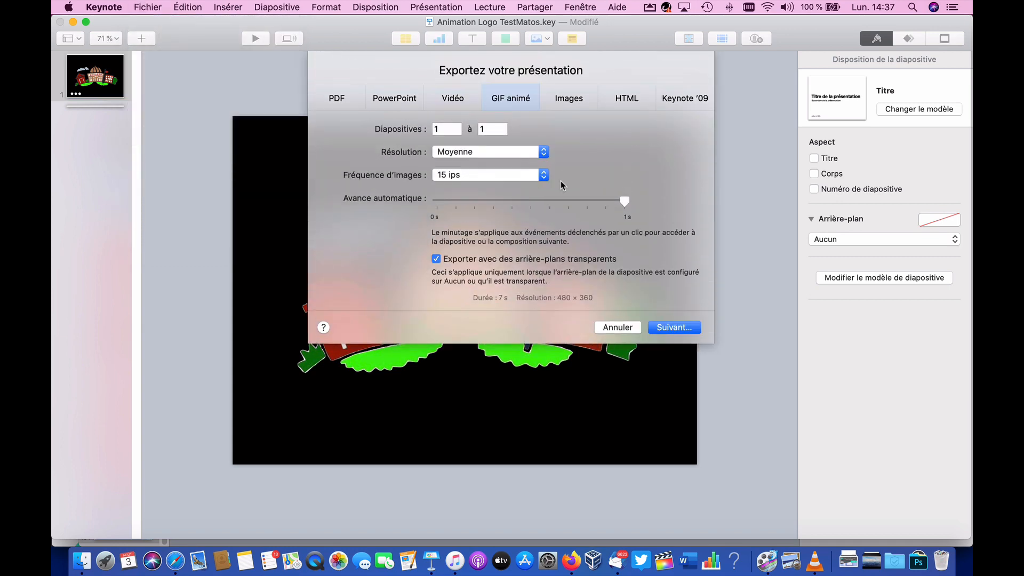
click(523, 155)
click(509, 172)
drag(612, 203, 645, 201)
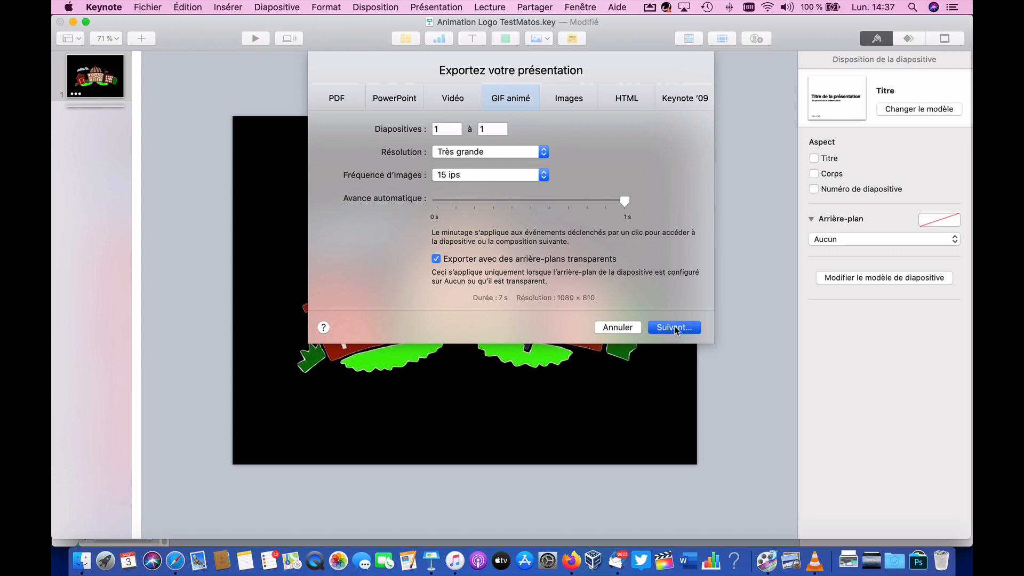
Export the GIF to the Téléchargements folder as Animation Logo TestMatos.gif.
click(674, 327)
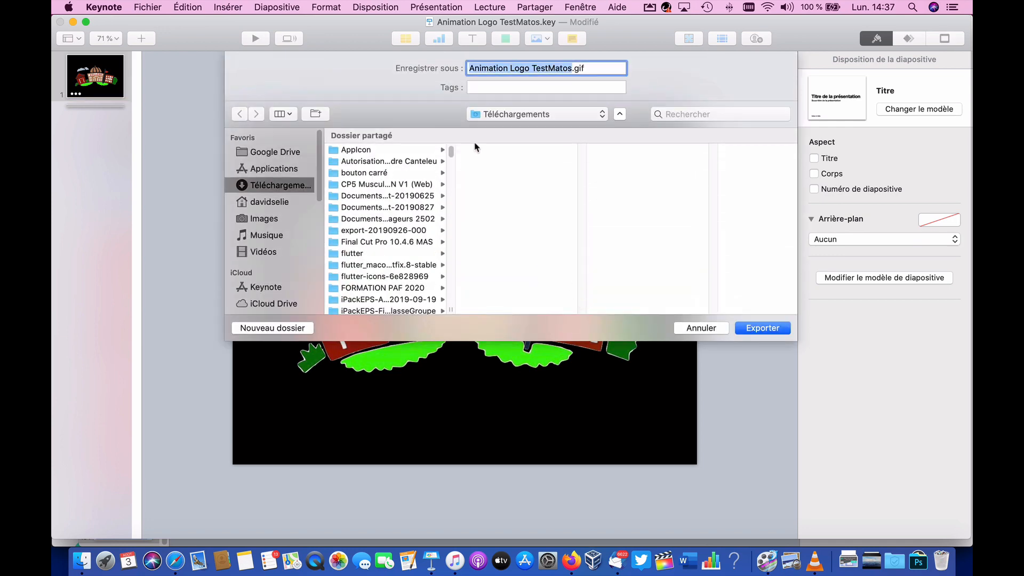
click(751, 328)
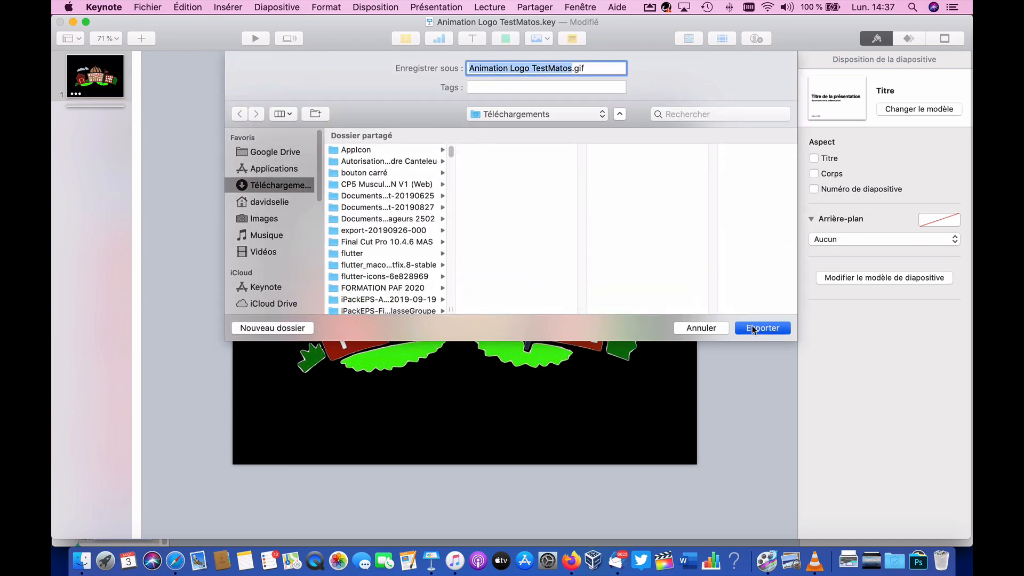
click(632, 128)
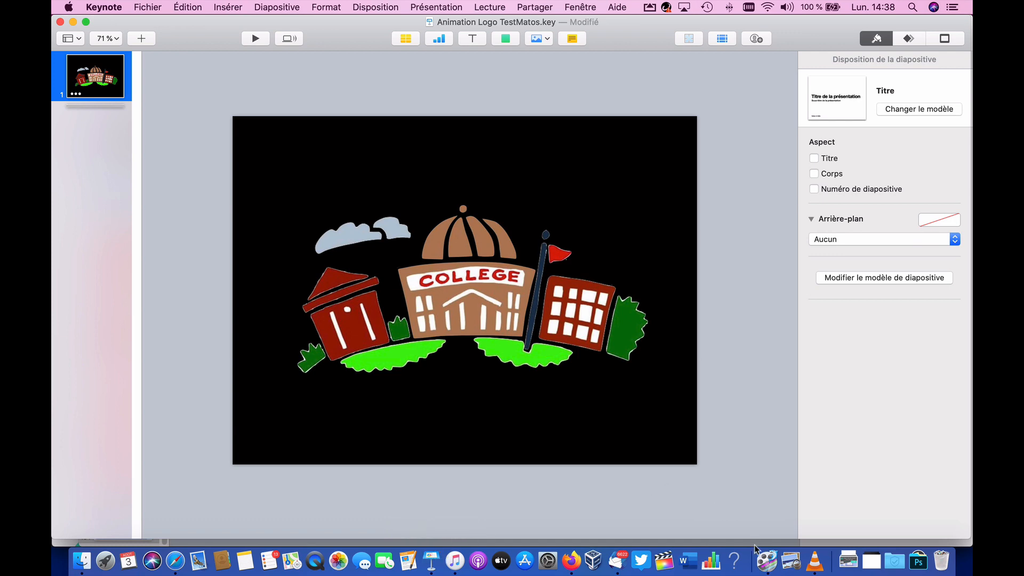
Switch to ScreenFlow and place Sea - 33194.mp4 at the timeline start, with Animation Logo TestMatos.gif on the track above it.
click(767, 562)
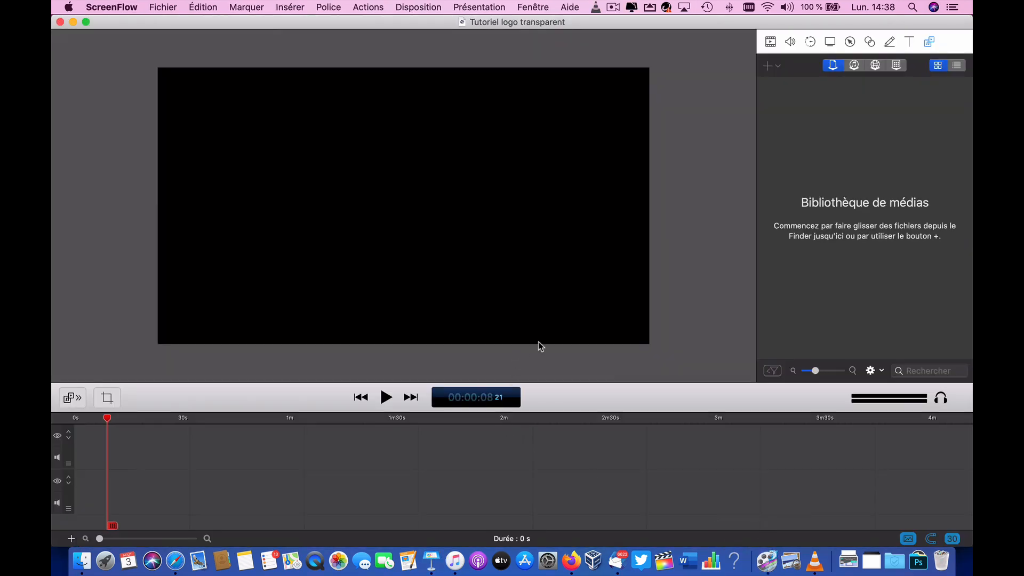
drag(107, 418, 75, 419)
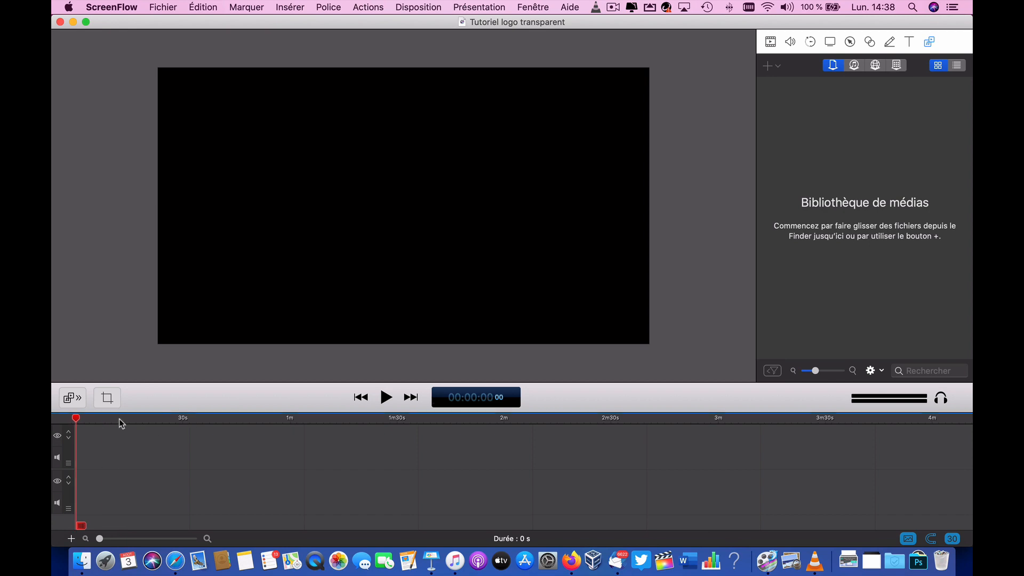
click(879, 566)
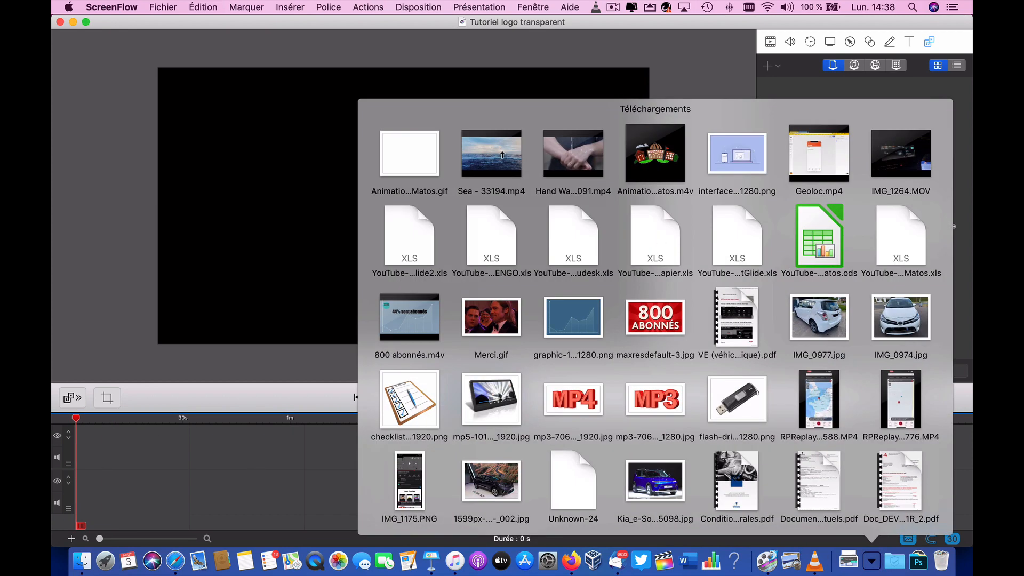
drag(502, 155, 65, 491)
click(874, 570)
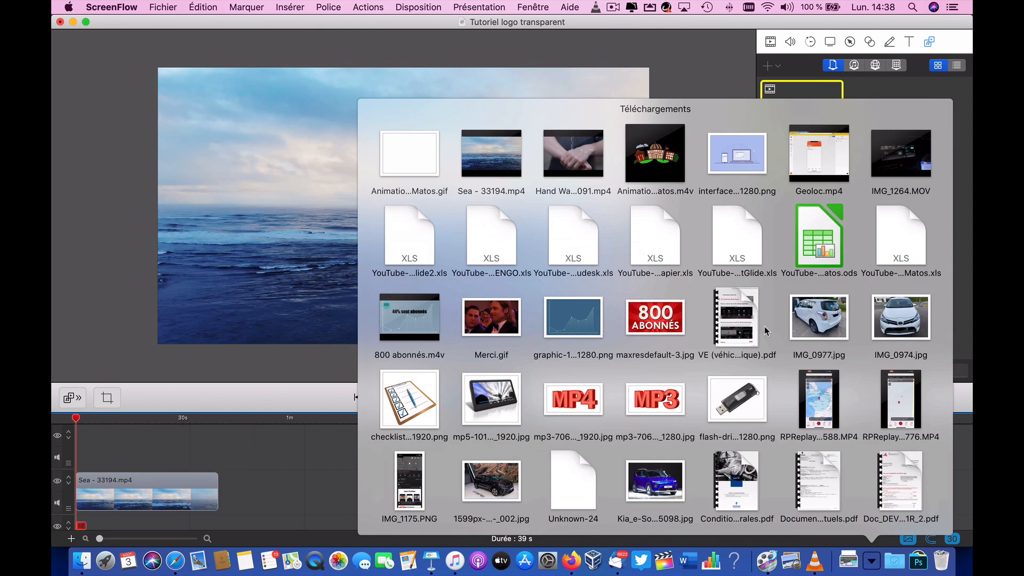
drag(416, 152, 77, 450)
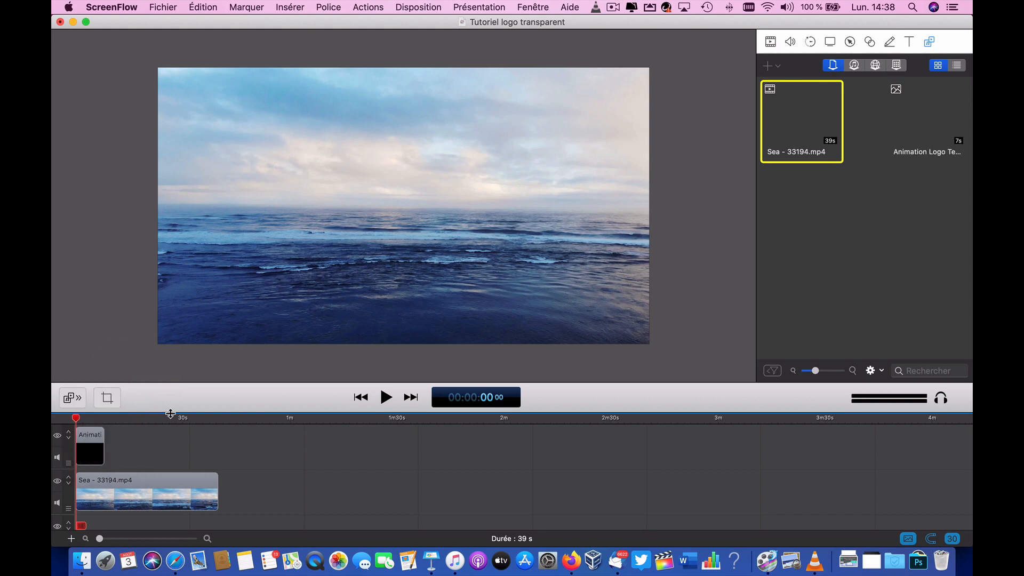
Split the Sea - 33194.mp4 clip at the point where the logo GIF ends.
click(104, 418)
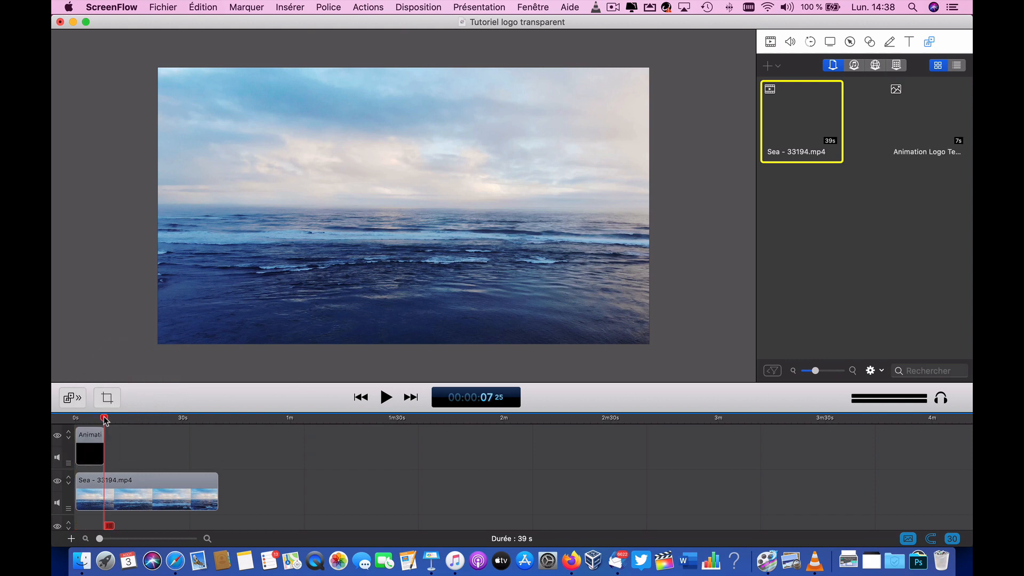
click(160, 502)
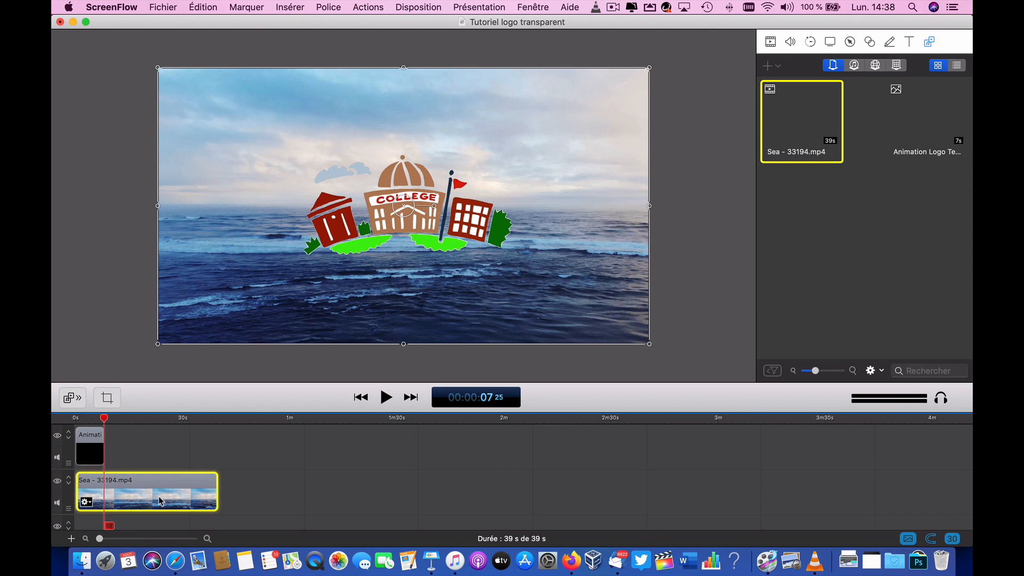
key(super+c)
key(t)
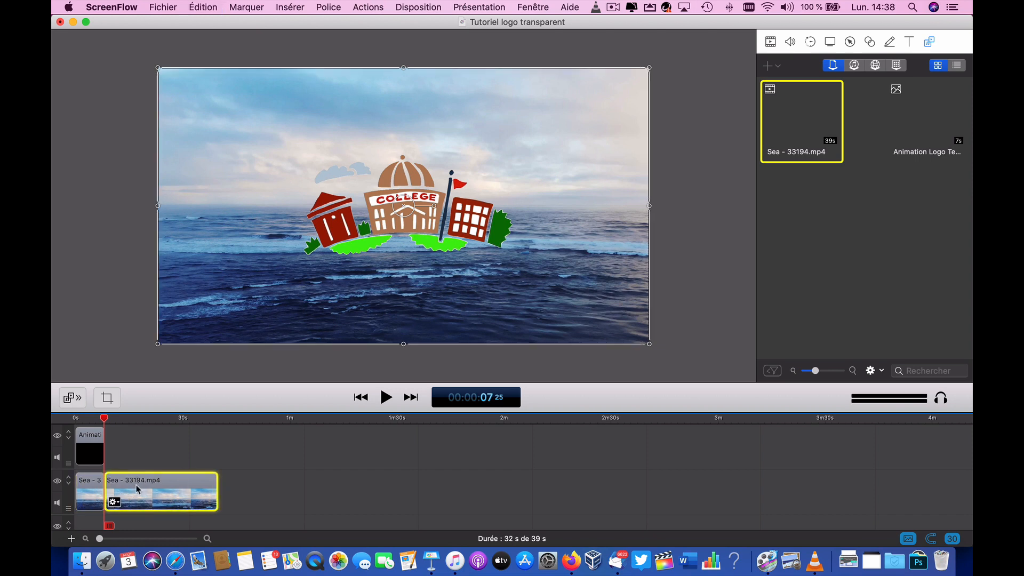
scroll(87, 488, up, 5)
Add the Flou gaussien video filter to the first segment of the Sea - 33194.mp4 clip, beneath the logo GIF.
click(106, 488)
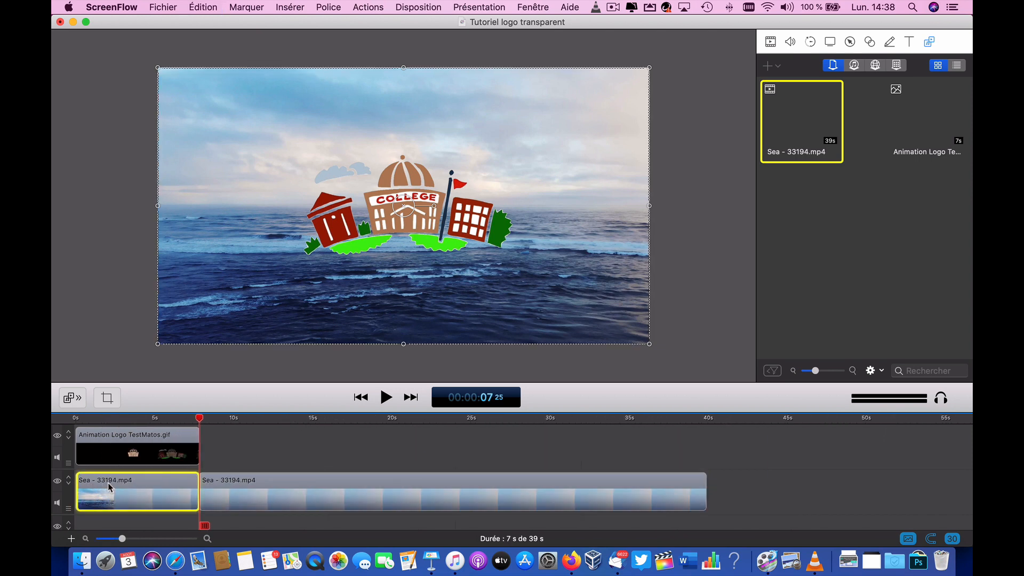
click(790, 43)
click(770, 42)
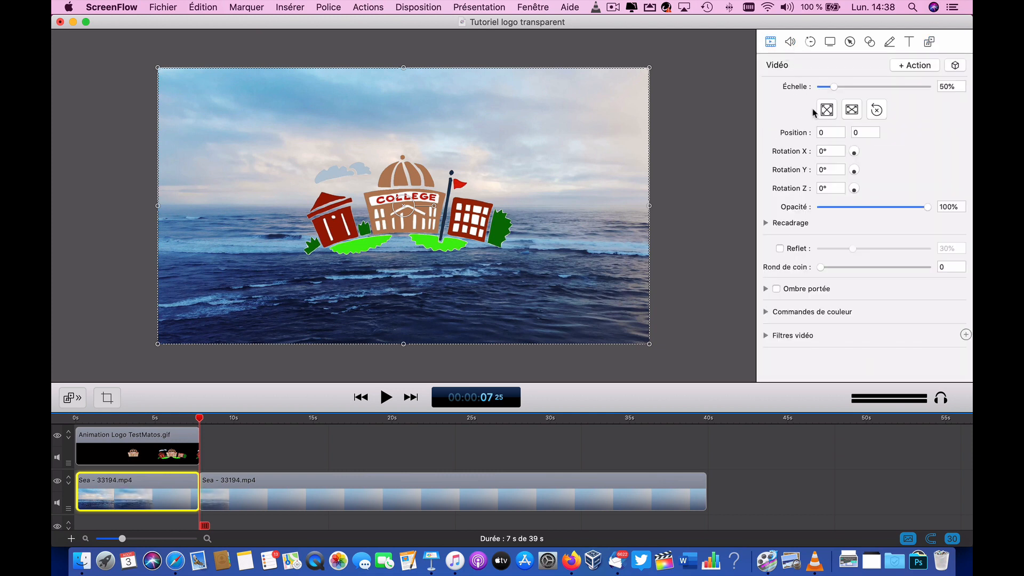
click(766, 335)
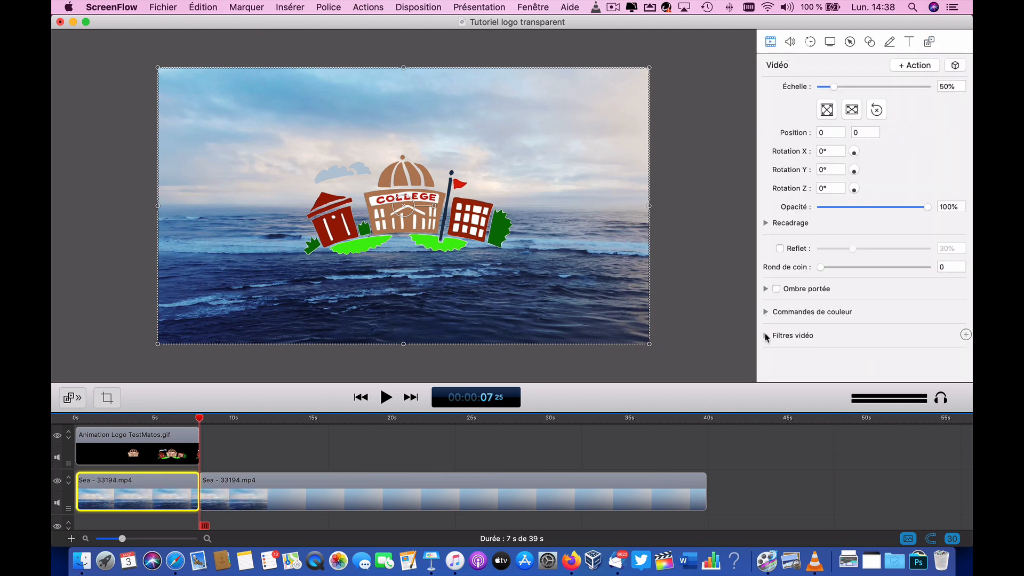
click(966, 334)
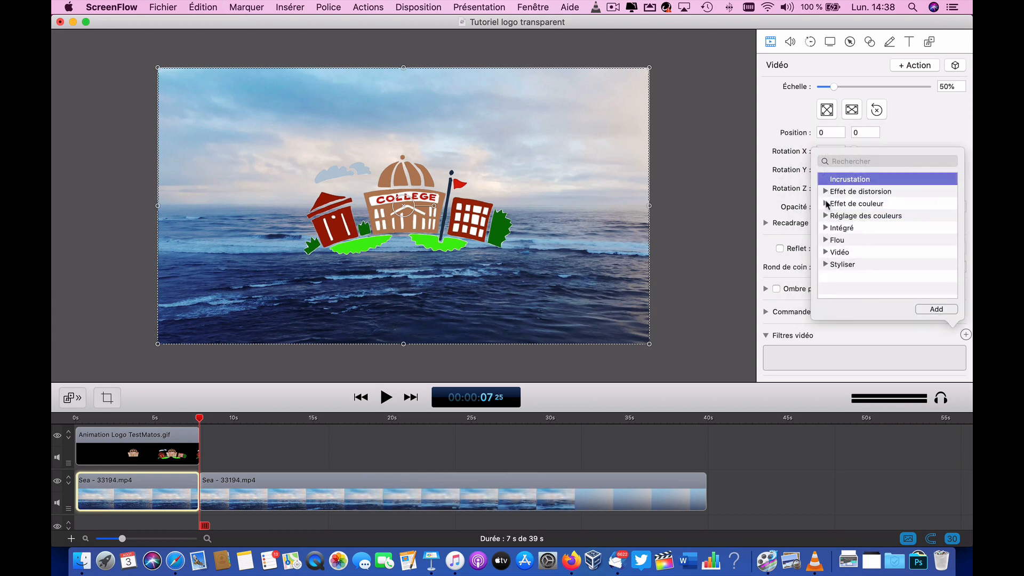
click(826, 240)
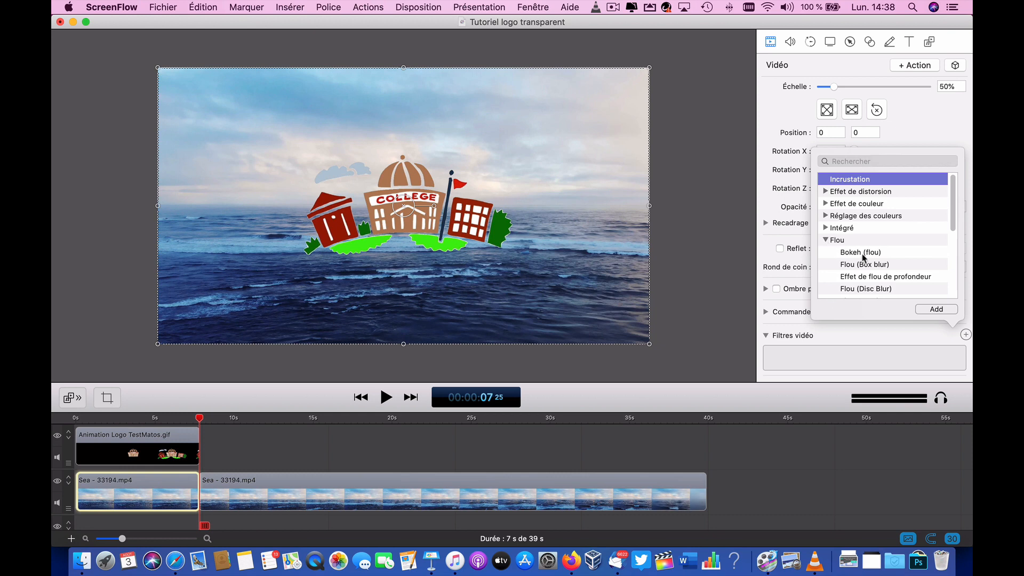
scroll(871, 258, down, 1)
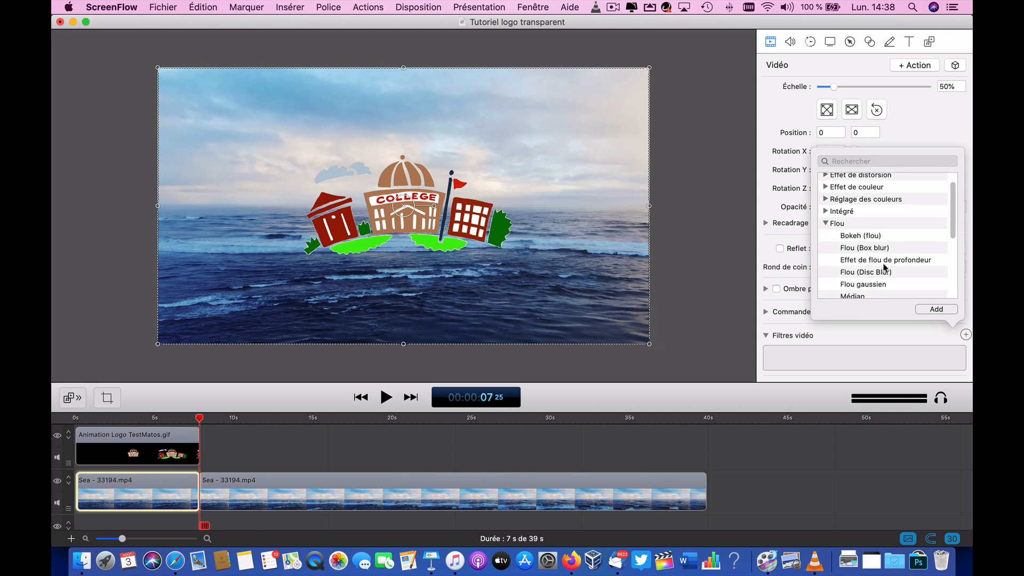
scroll(881, 260, down, 2)
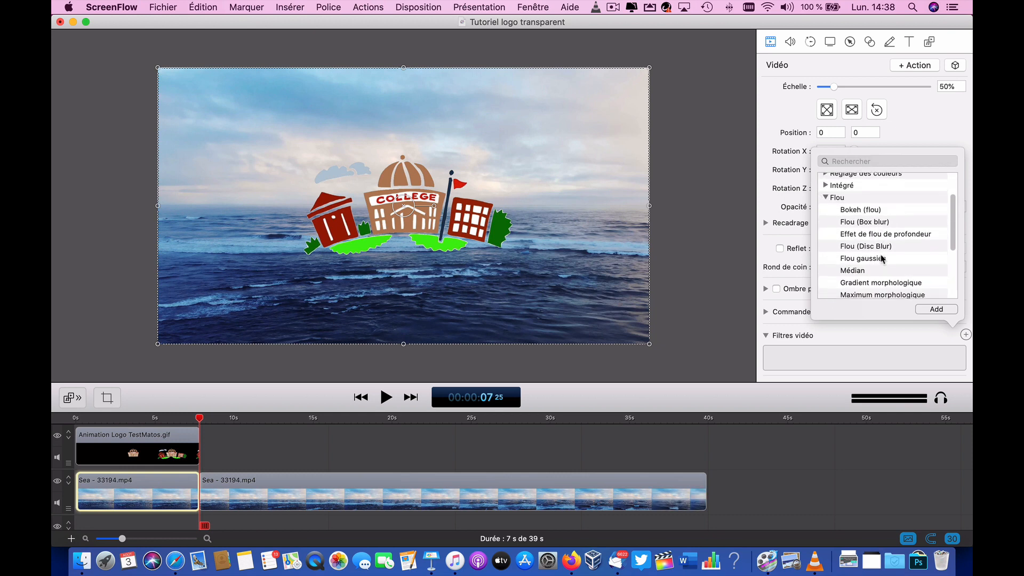
click(881, 258)
double_click(880, 258)
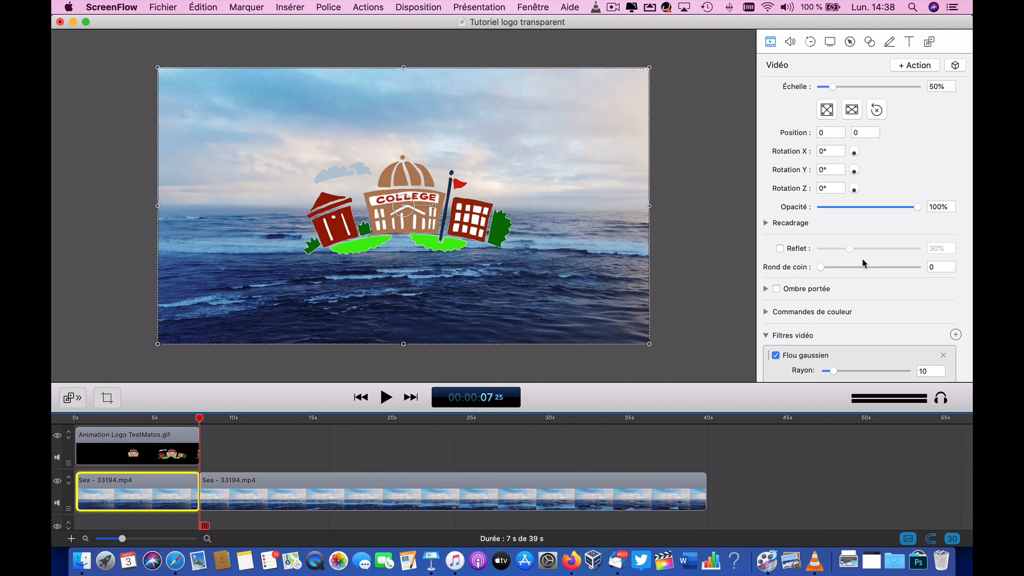
Play the timeline from the start through the blurred segment into the unblurred sea segment, and stop playback.
click(127, 421)
drag(127, 422, 76, 432)
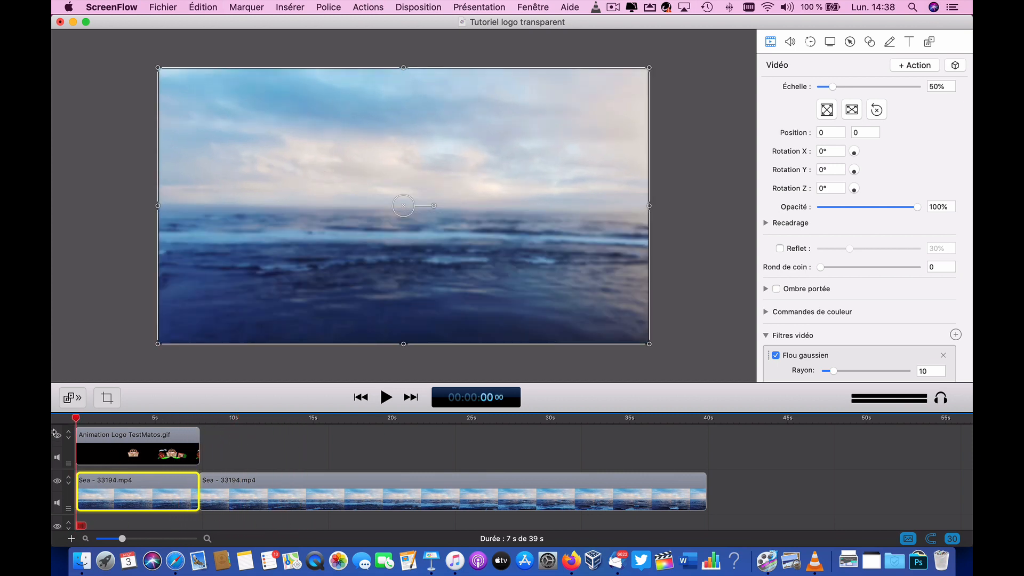
click(386, 403)
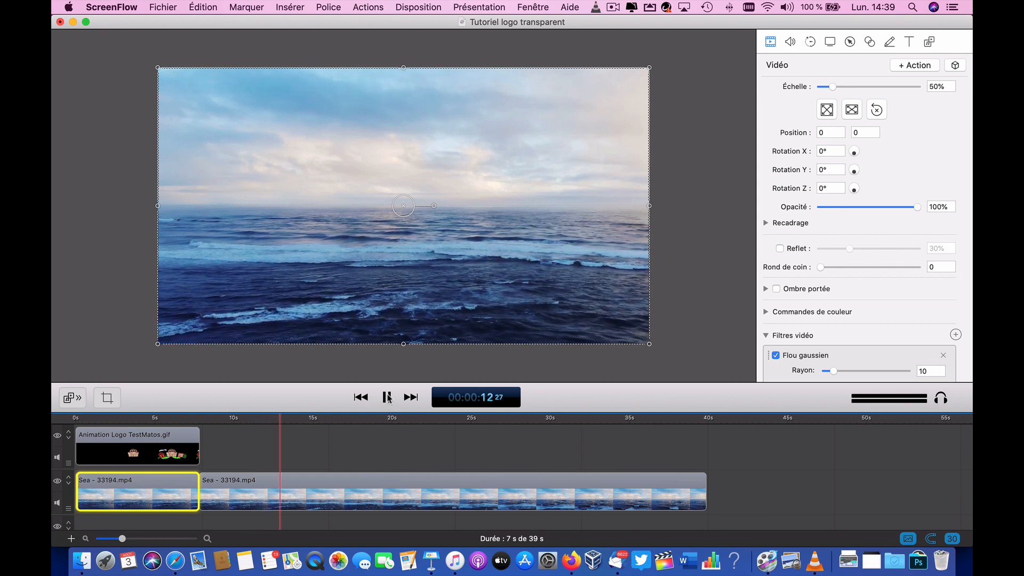
click(386, 398)
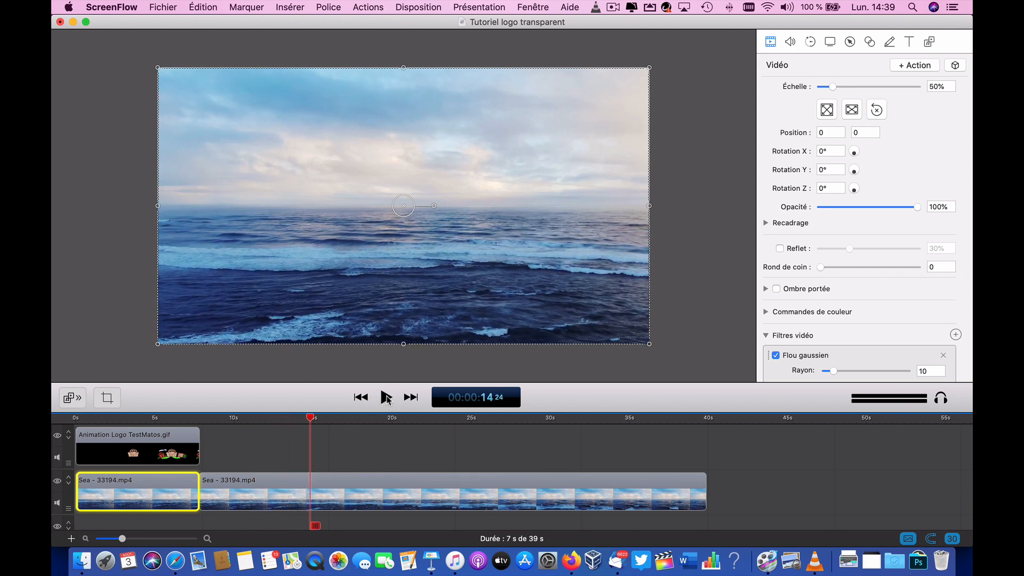
Switch to Keynote and stop skipping the collapsed slide 2 with the LAB FAB EXPERIENCE logo.
click(431, 560)
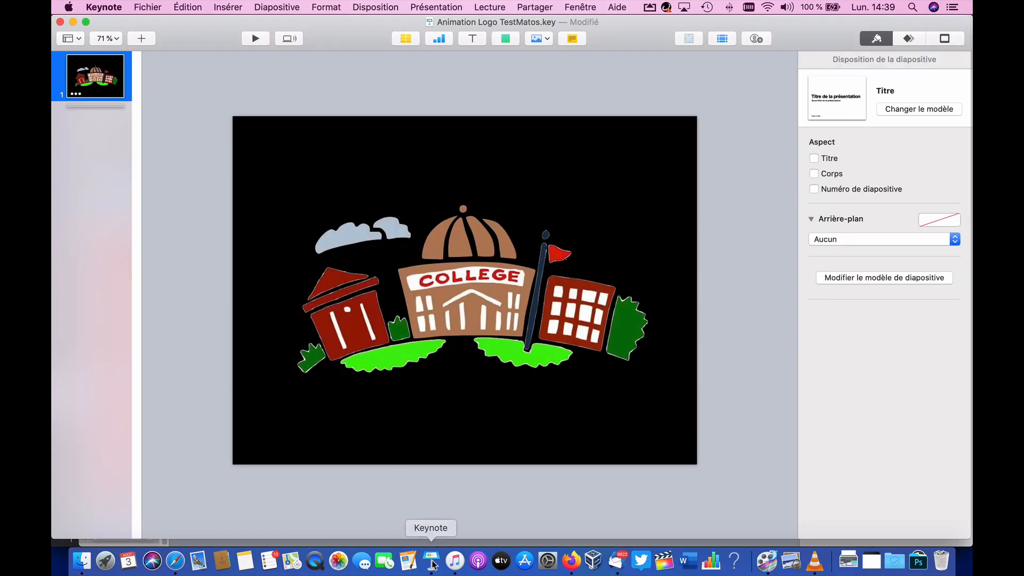
click(93, 106)
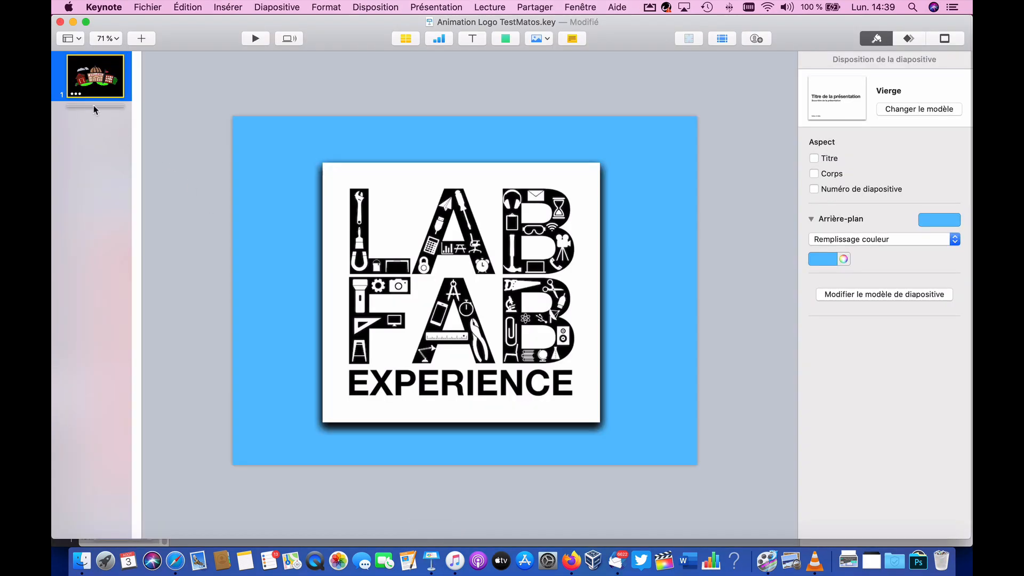
right_click(93, 105)
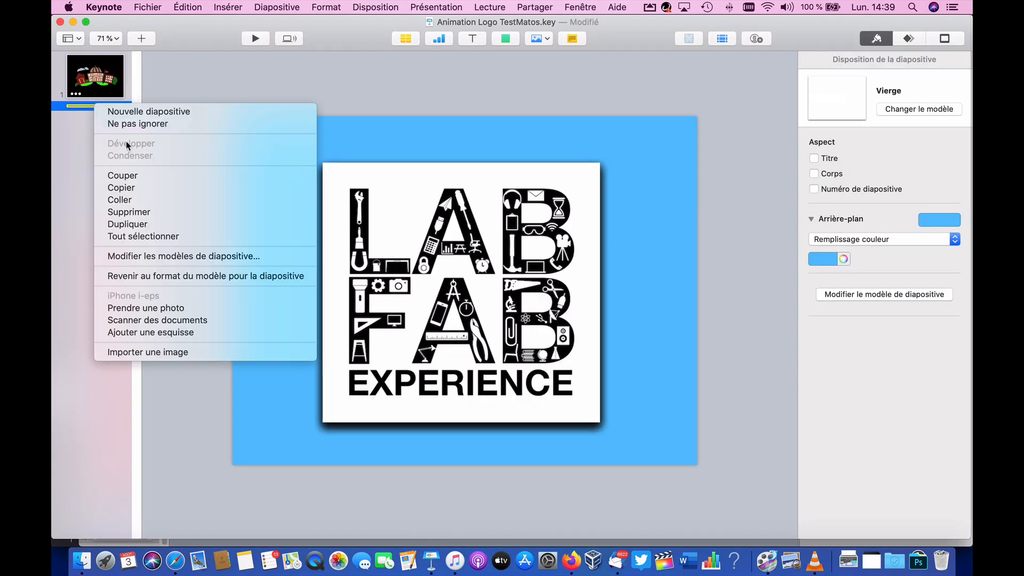
click(126, 124)
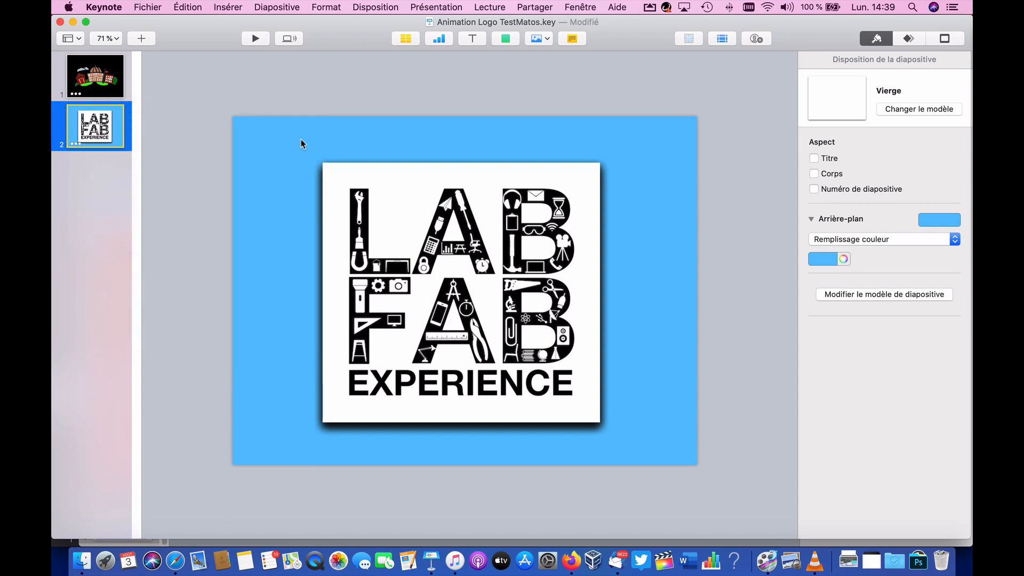
Examine the build order of the LAB FAB logo image on slide 2 and preview its Toupie and Jaillissement animations.
click(364, 213)
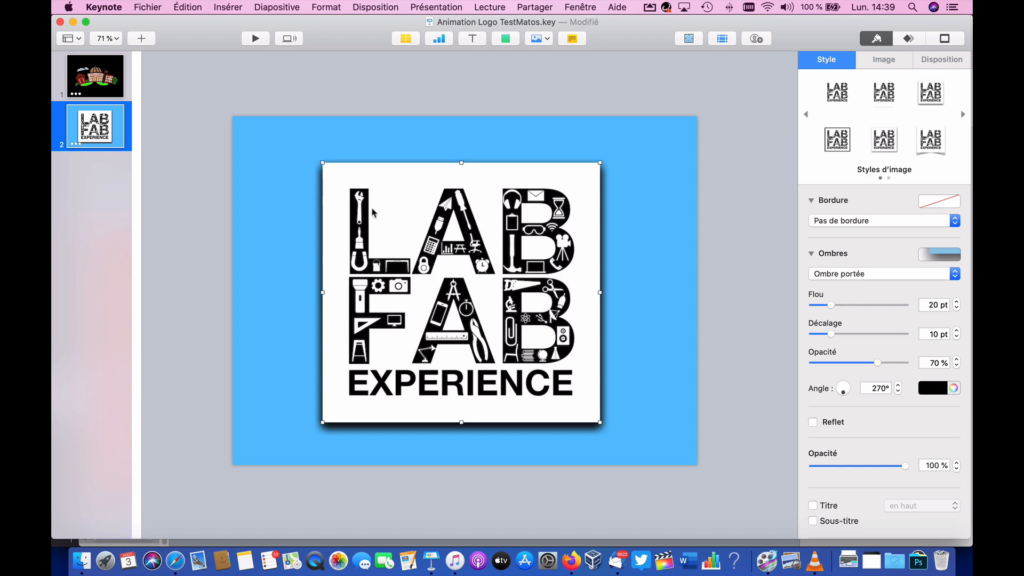
click(779, 99)
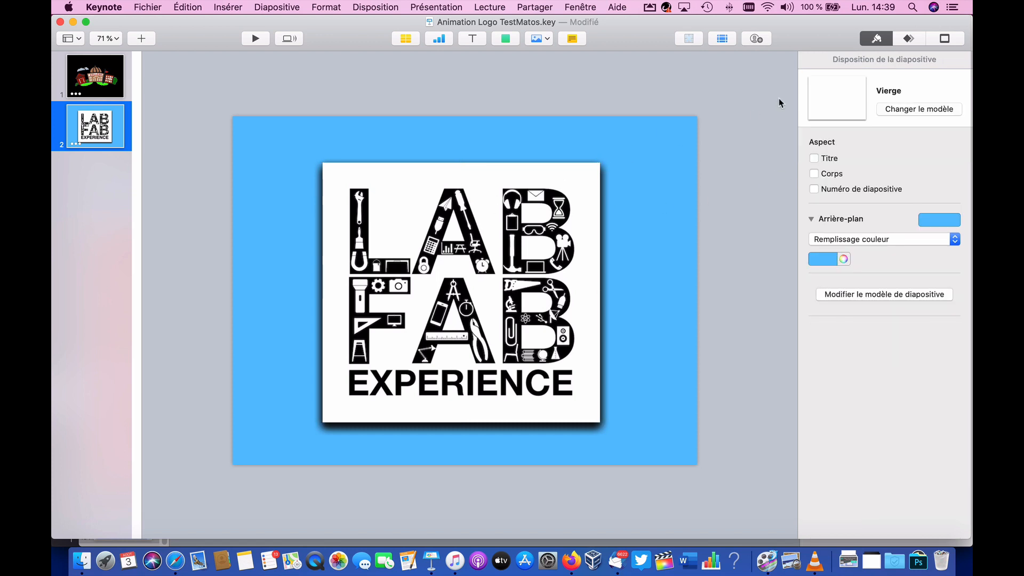
click(582, 173)
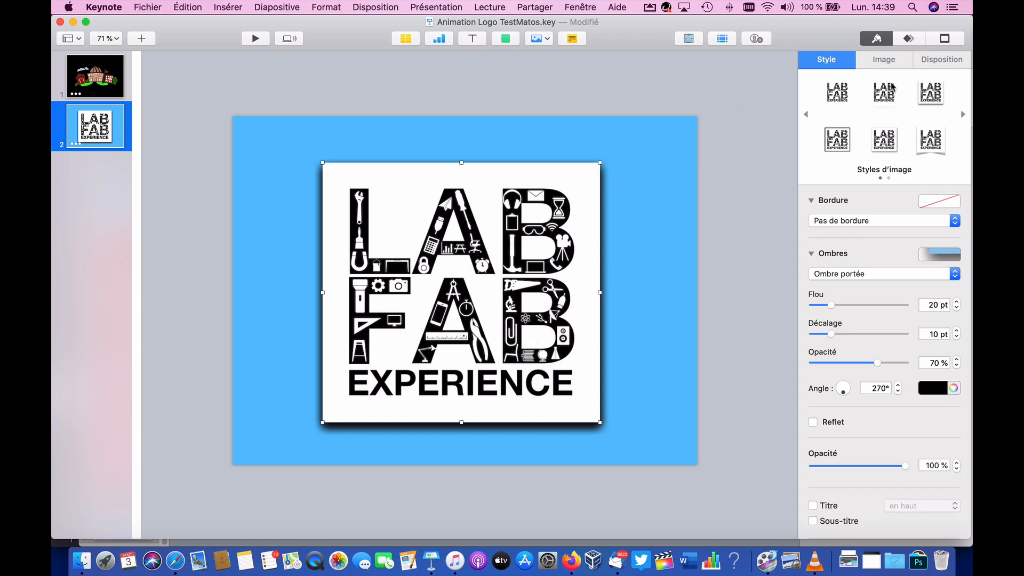
click(909, 40)
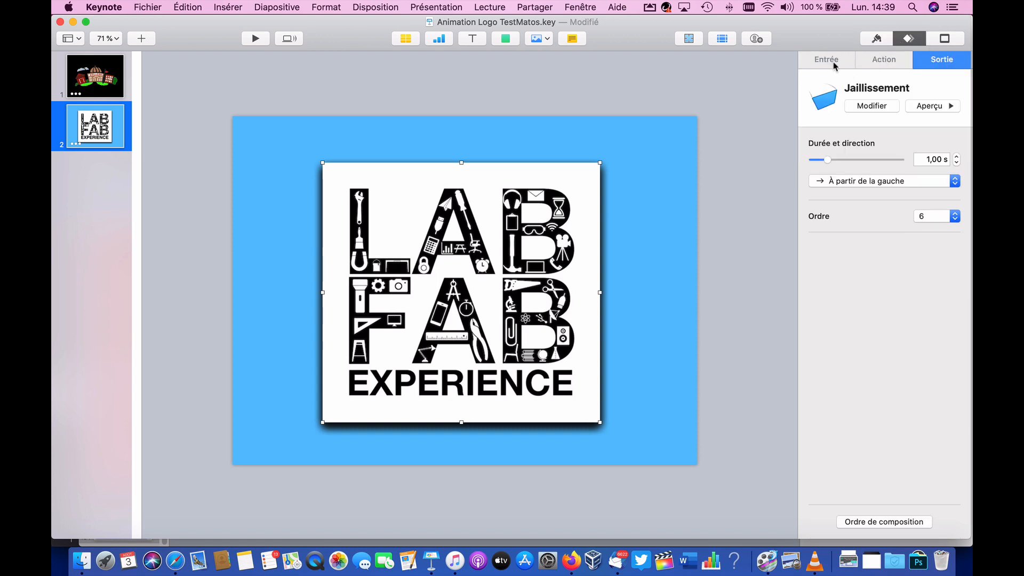
click(877, 522)
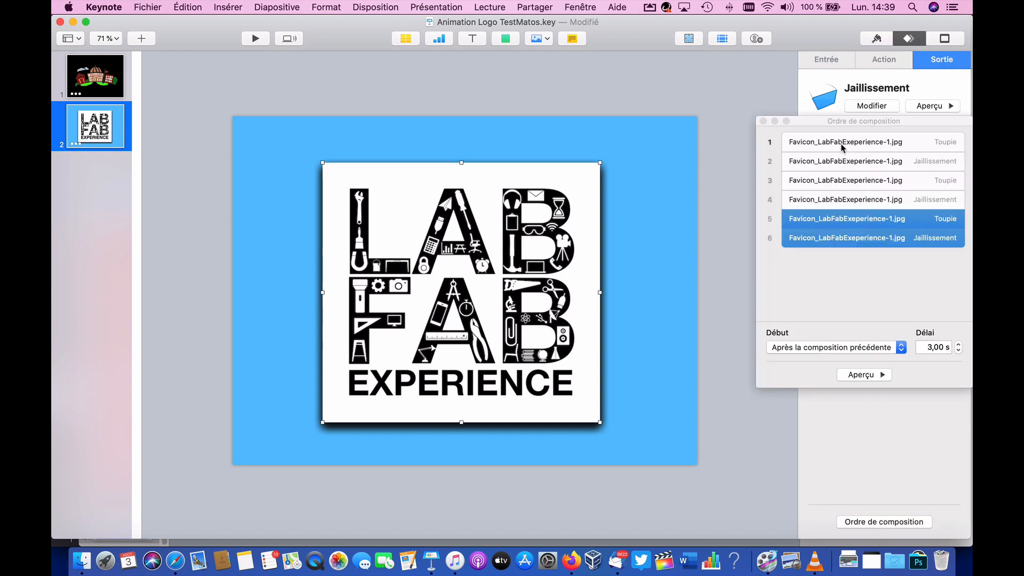
click(838, 146)
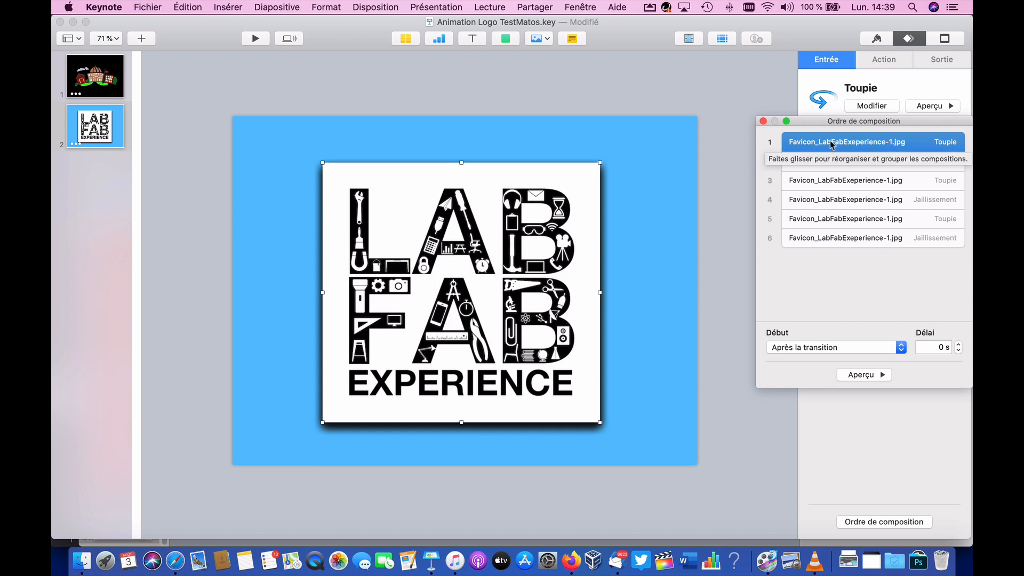
click(828, 164)
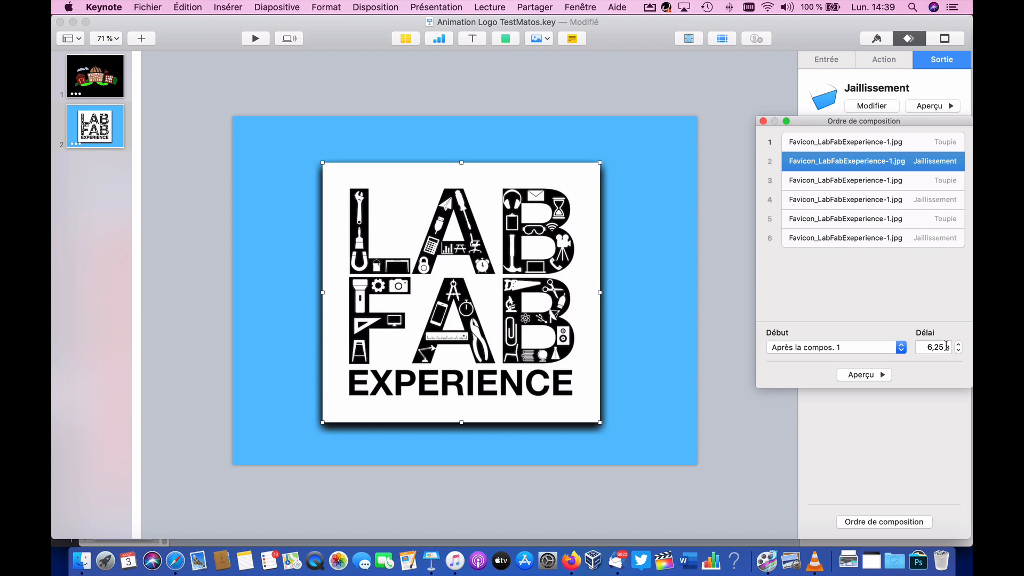
click(934, 106)
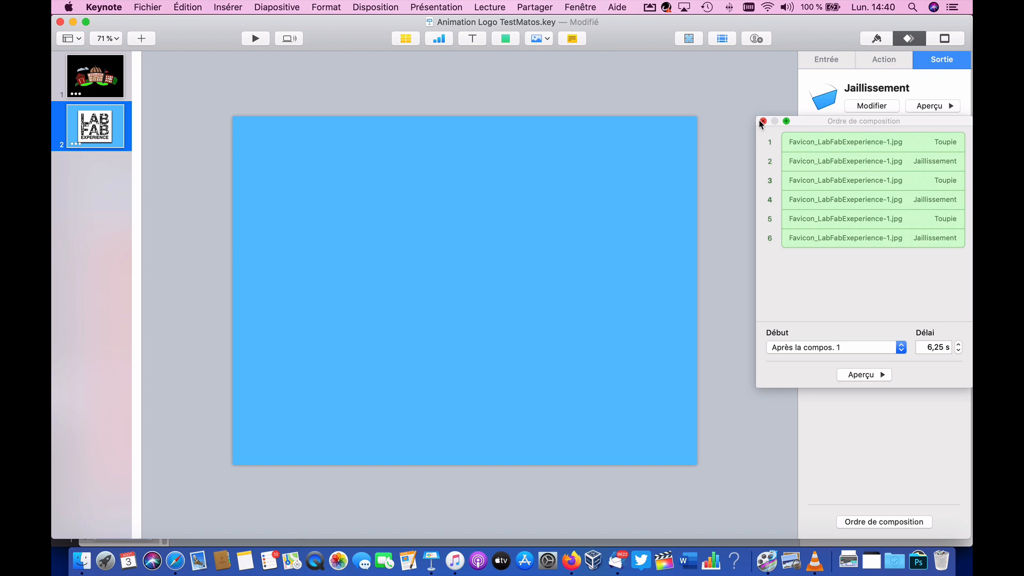
click(763, 122)
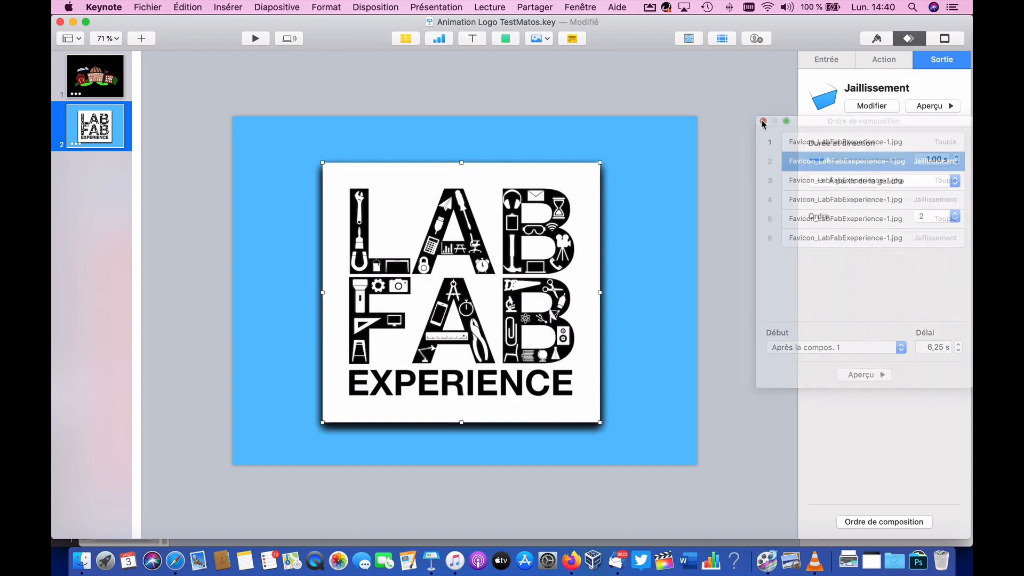
Set the background of slide 2 to Aucun.
click(651, 143)
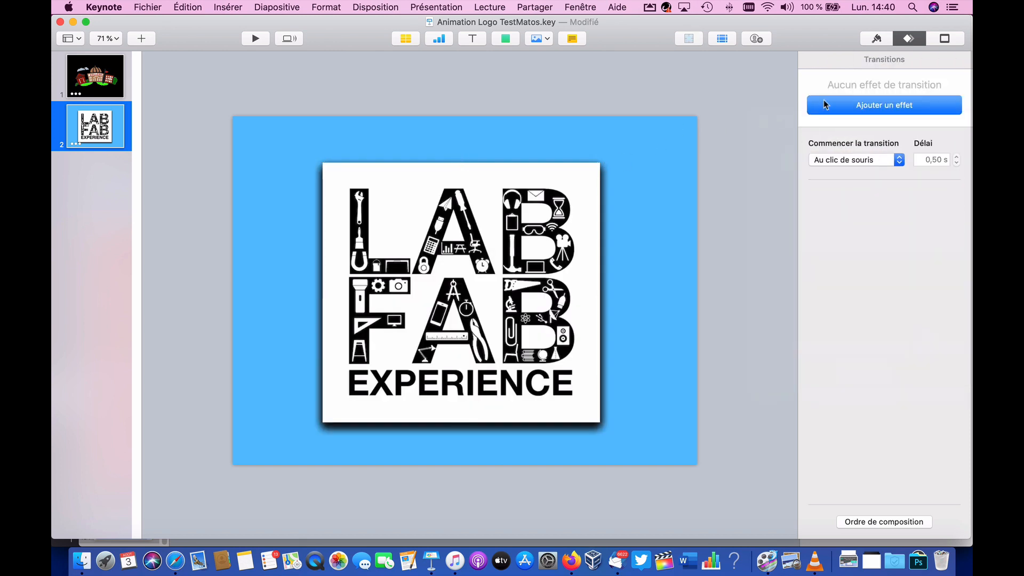
click(869, 43)
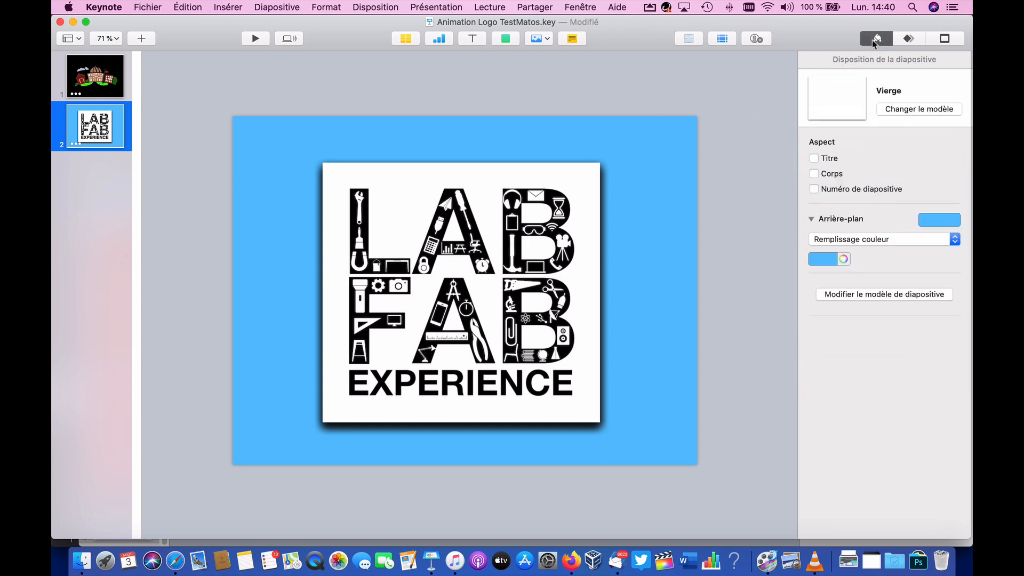
click(948, 219)
click(841, 429)
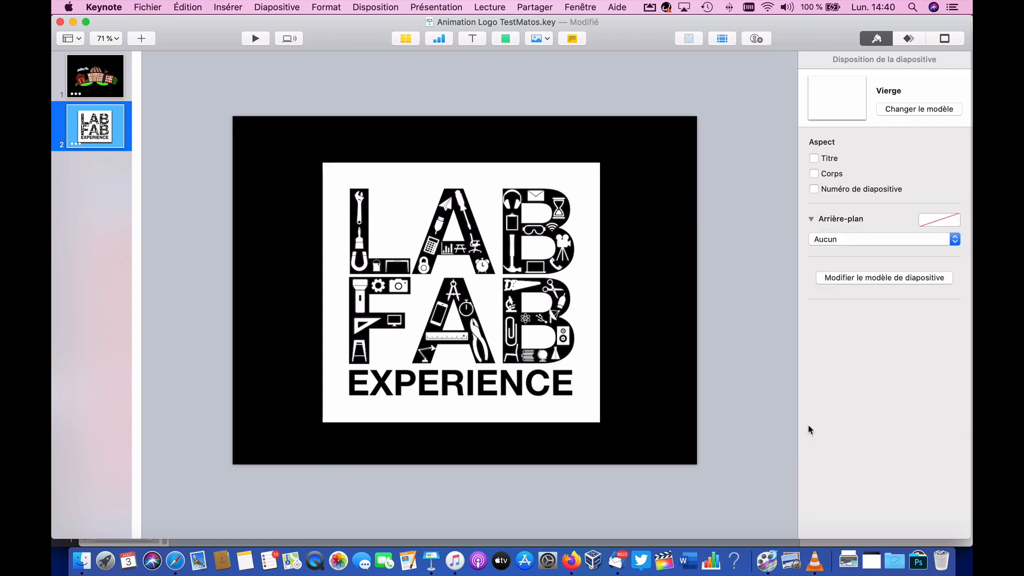
Try a bright green fill as the slide 2 background and restore the background to Aucun.
click(150, 8)
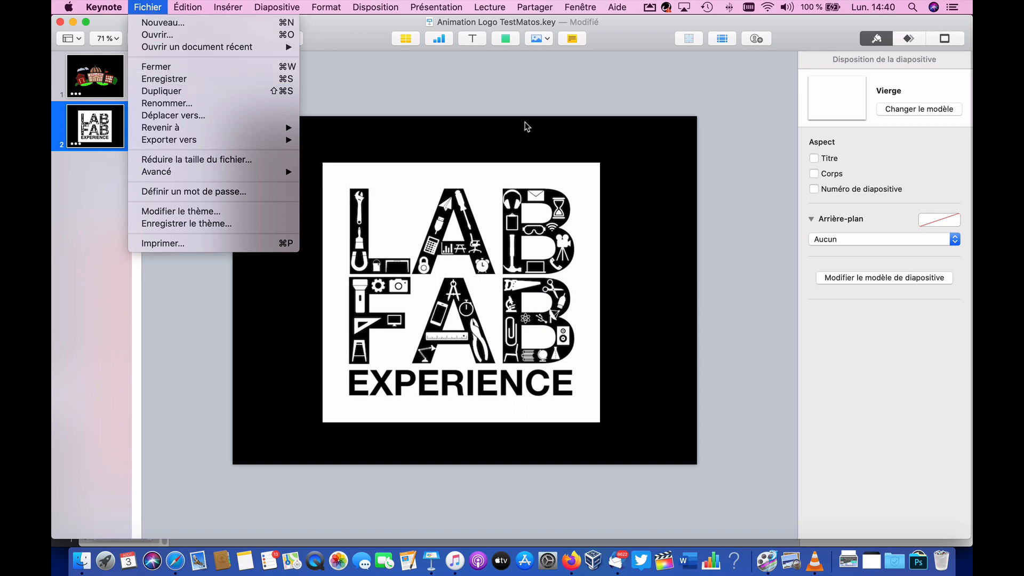
click(640, 135)
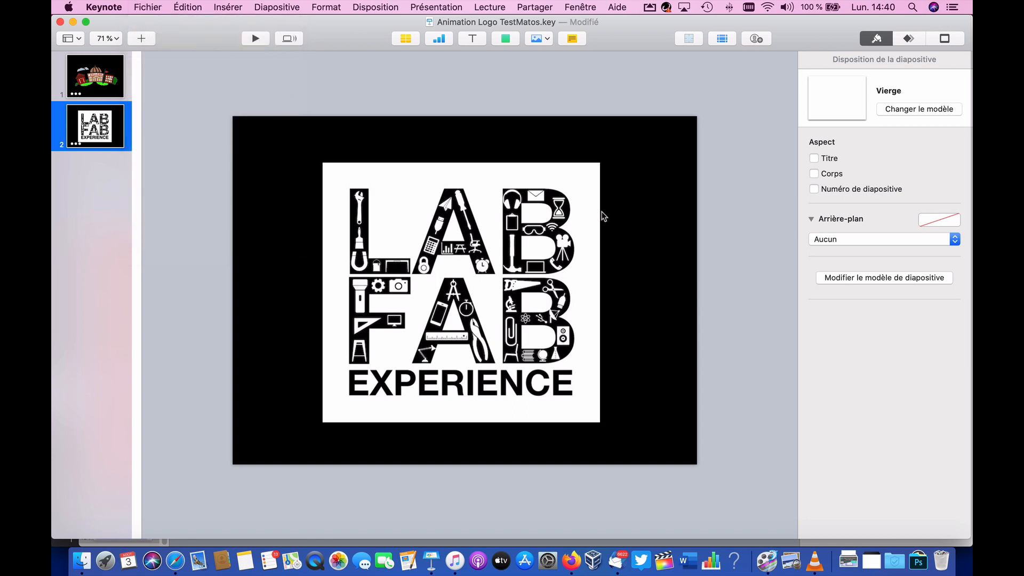
click(928, 222)
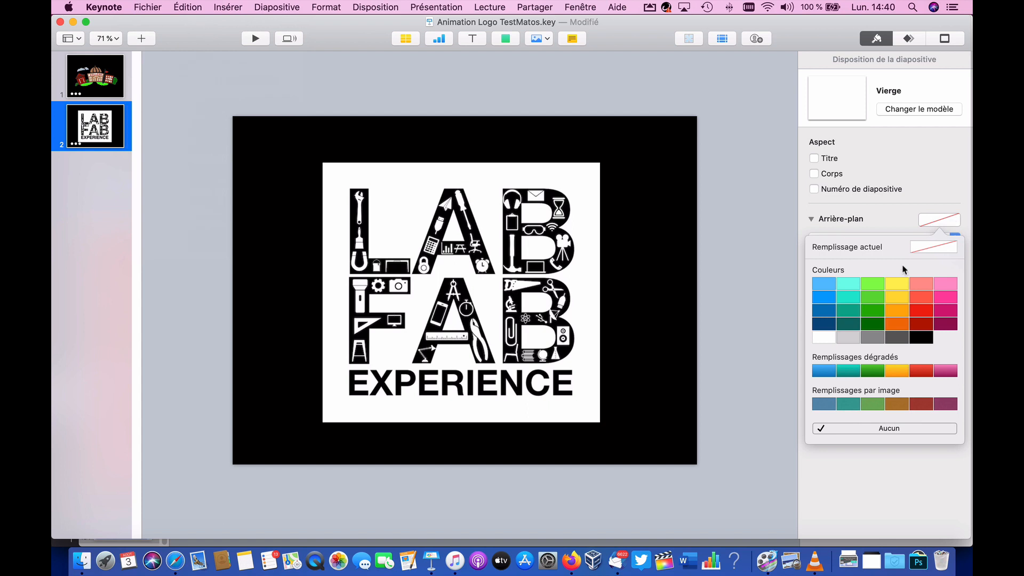
click(873, 284)
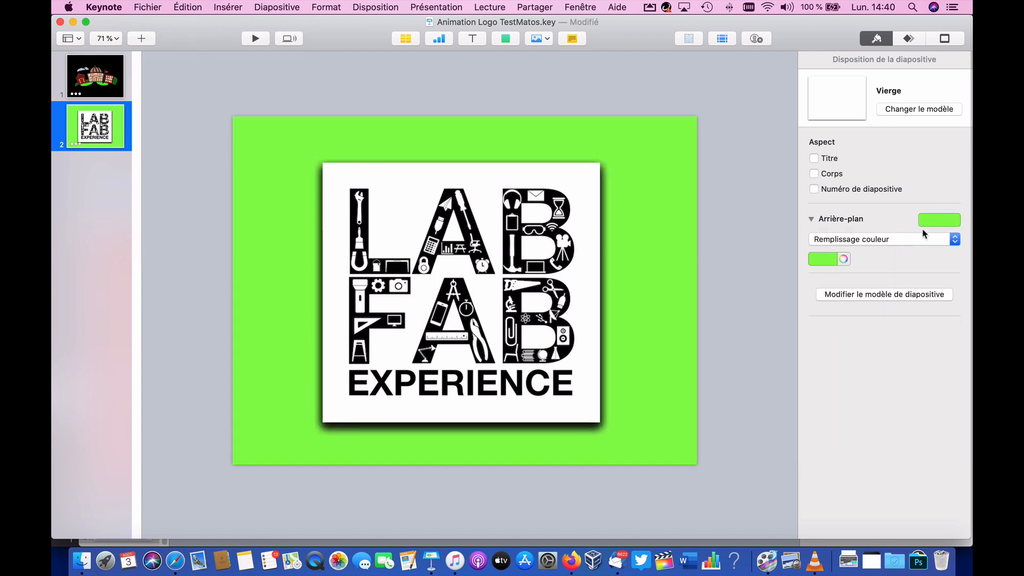
click(950, 222)
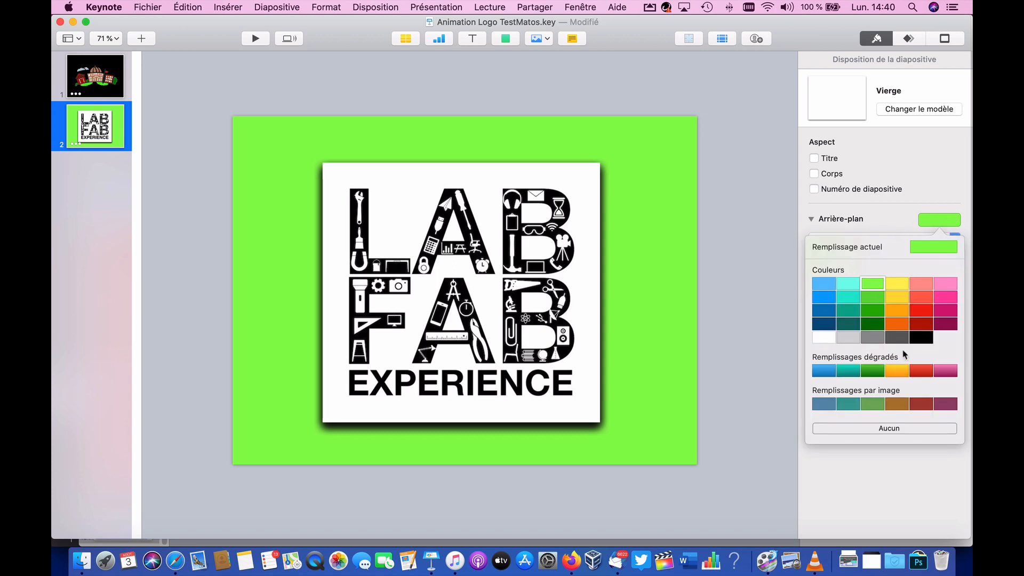
click(898, 428)
Set up an animated GIF export of slide 2 with transparent backgrounds, choosing its frame rate, and continue to the save settings.
click(149, 7)
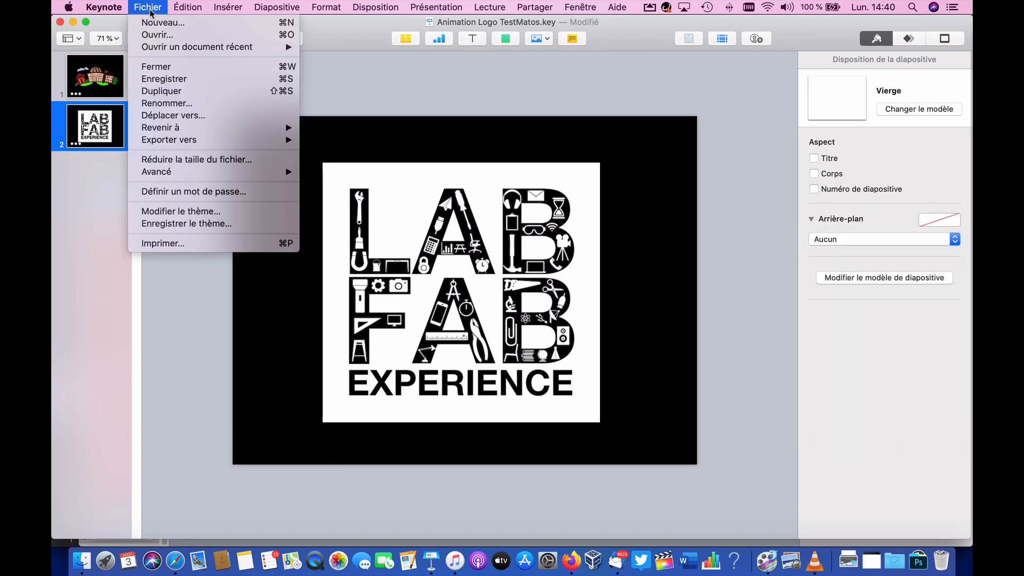
mouse_move(162, 143)
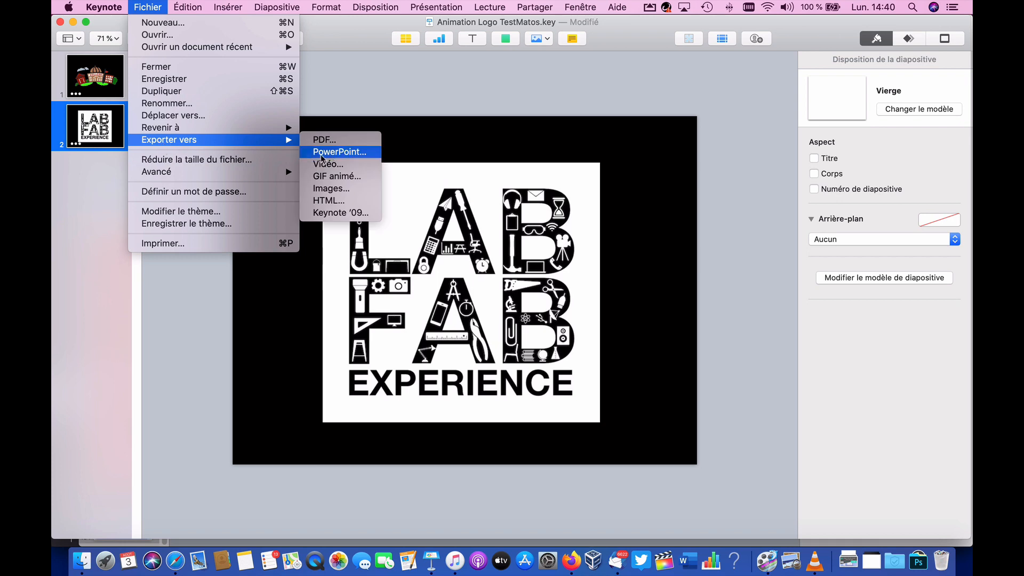
click(337, 176)
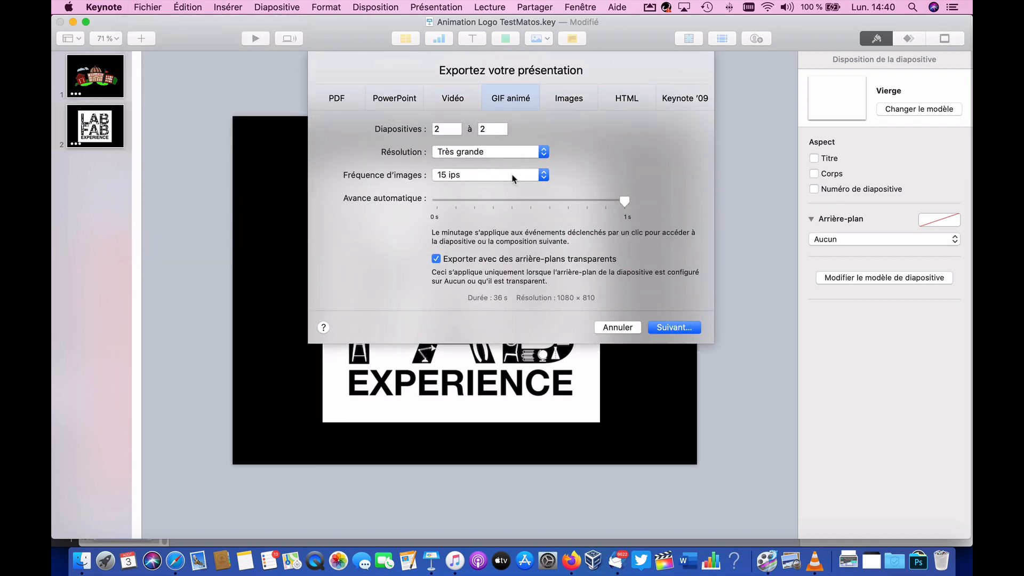
click(513, 178)
click(488, 197)
click(671, 327)
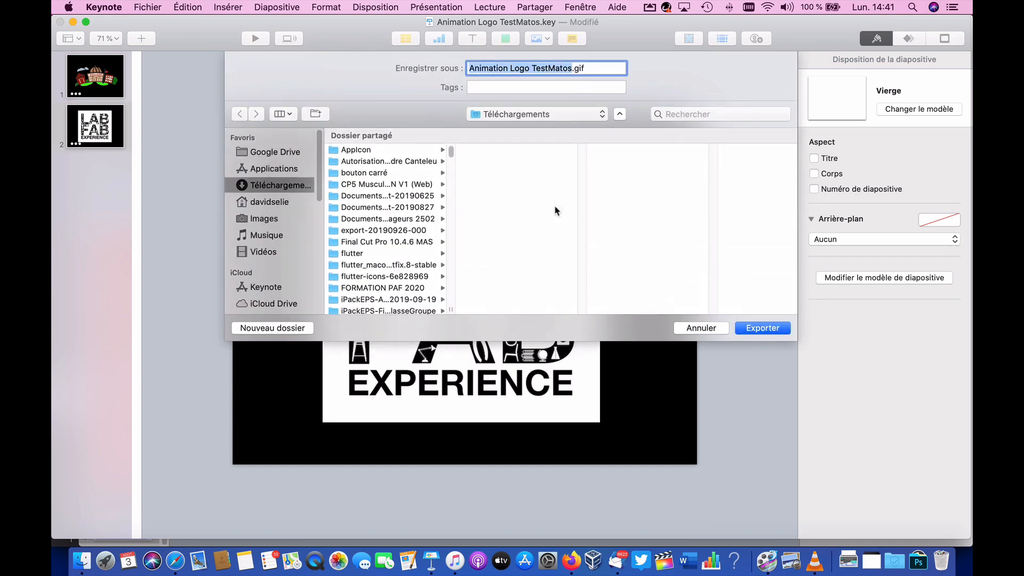
Export the GIF to Téléchargements under the name "Animation Logo TestMatos logo labfabexperience.gif".
click(573, 68)
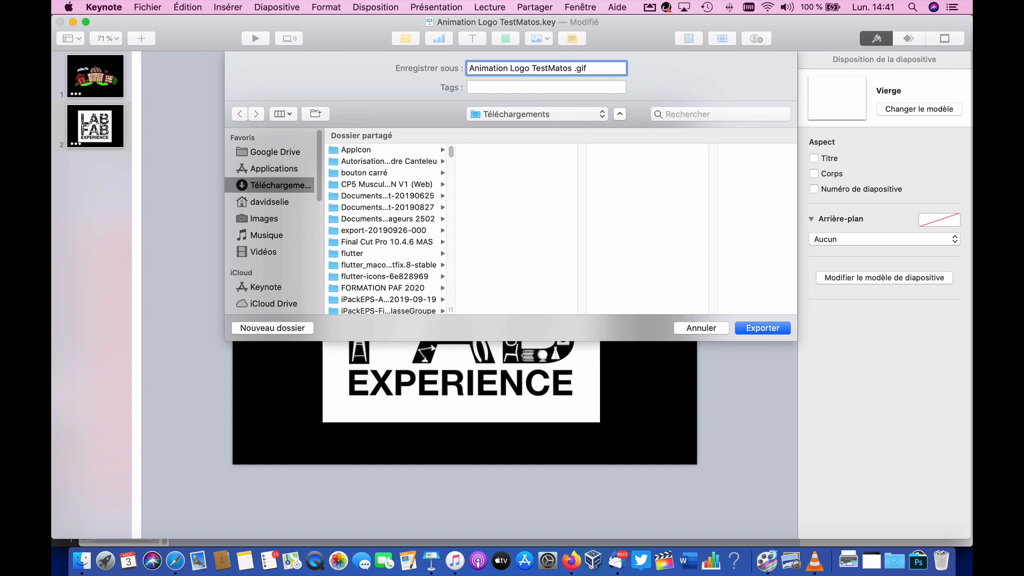
text(logo labfabex)
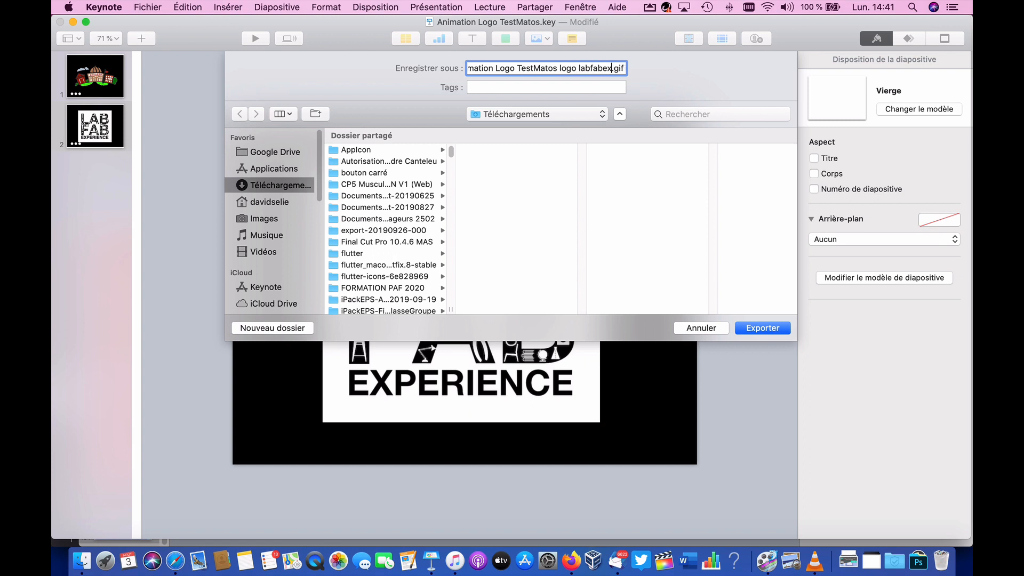
text(perience)
key(Return)
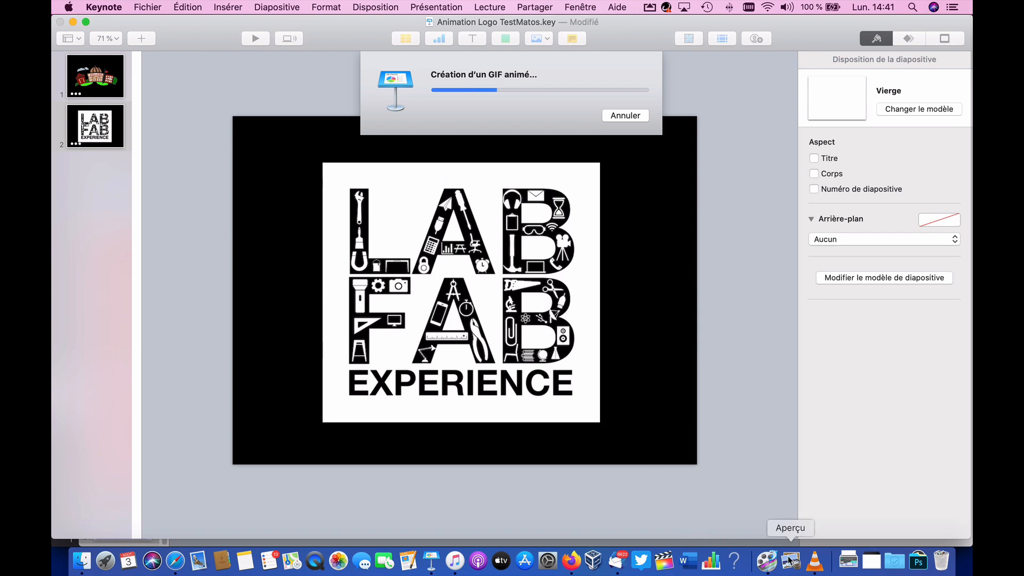
Switch to ScreenFlow, place the playhead at the end of the first logo clip, and check the GIF export's progress in Keynote.
click(769, 562)
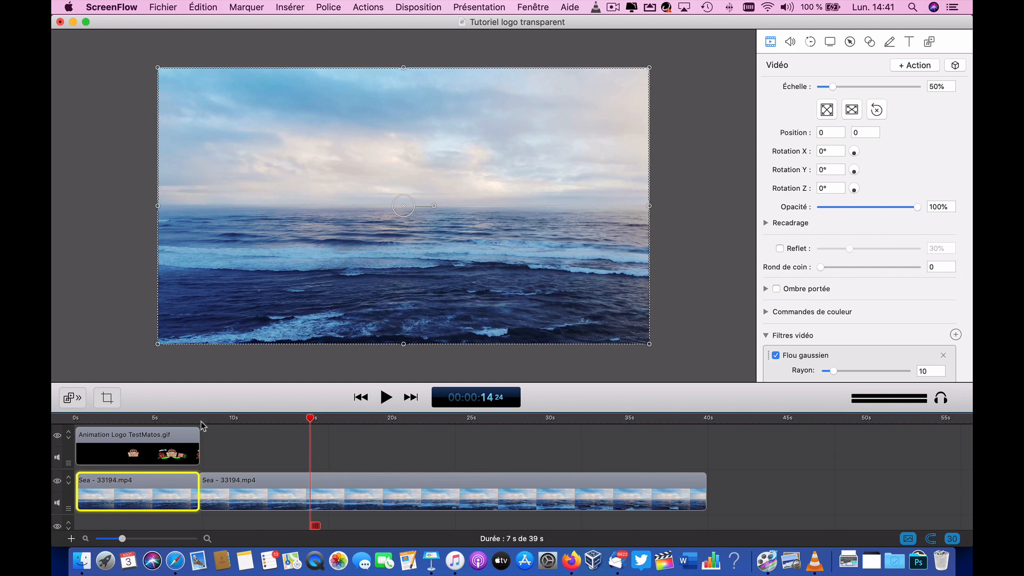
click(200, 420)
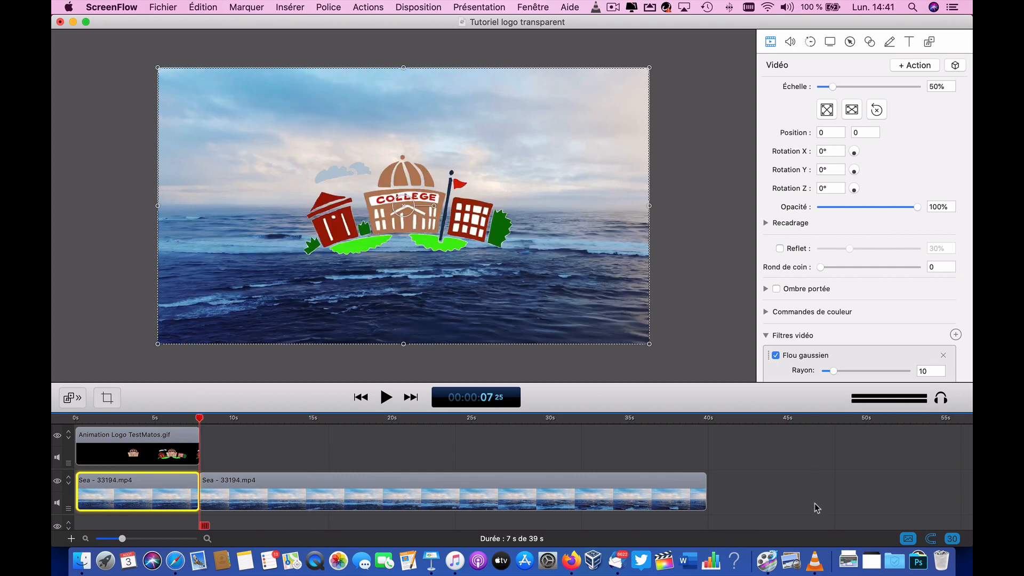
click(874, 560)
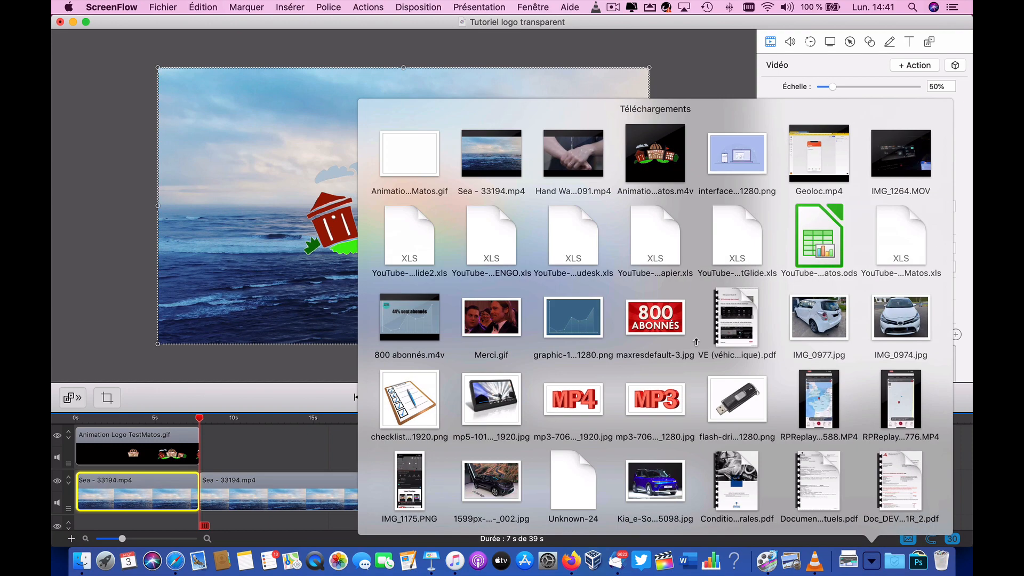
click(348, 433)
click(437, 567)
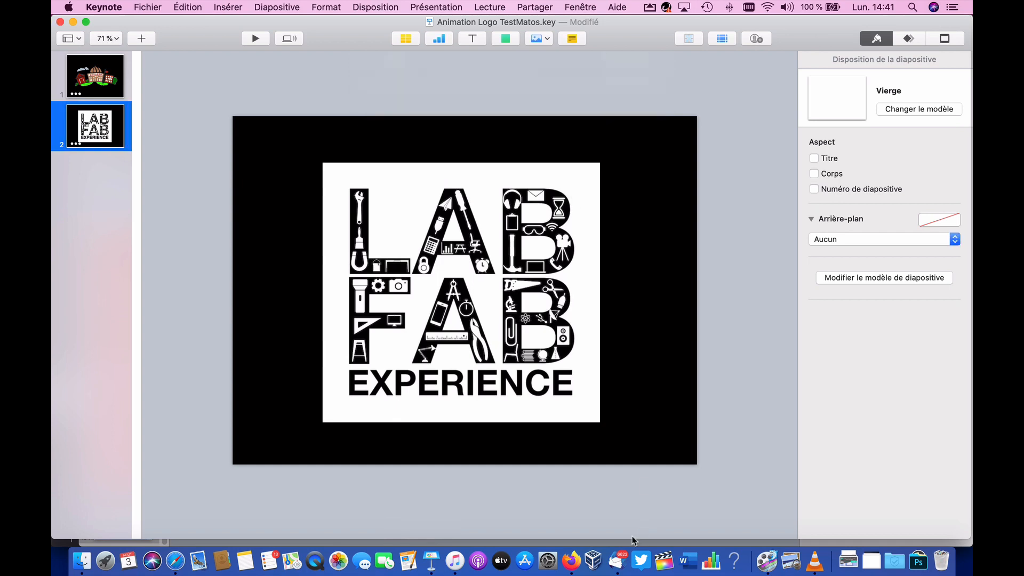
click(768, 560)
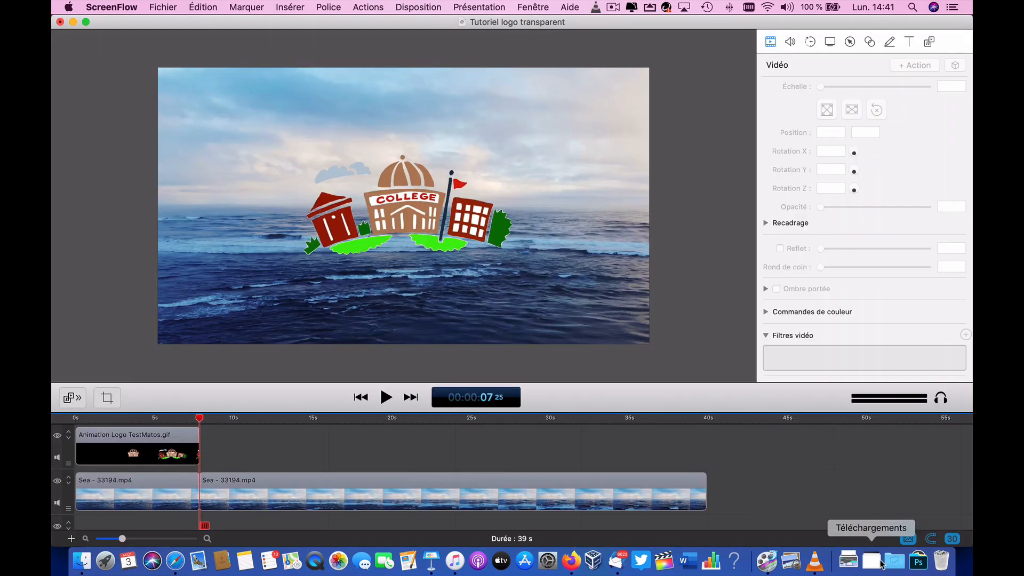
Add the labfabexperience GIF from Téléchargements to the timeline directly after the first logo clip, above the sea video.
click(872, 560)
drag(357, 261, 207, 448)
click(750, 36)
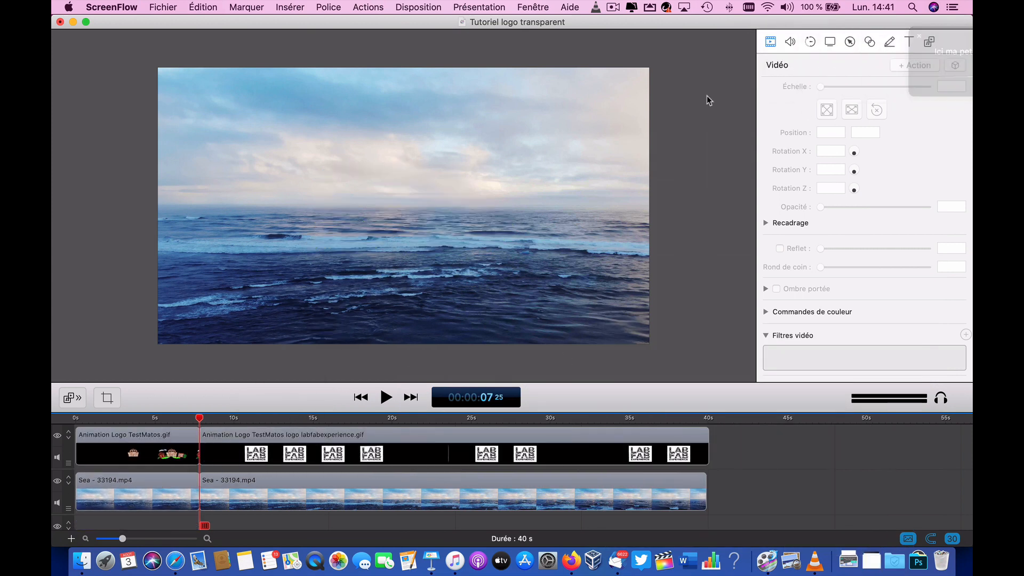
Scale the LAB FAB logo clip down to about 30% and place it in the lower-right corner of the sea video.
mouse_move(209, 424)
mouse_down()
mouse_move(231, 423)
mouse_move(222, 421)
mouse_up()
click(353, 233)
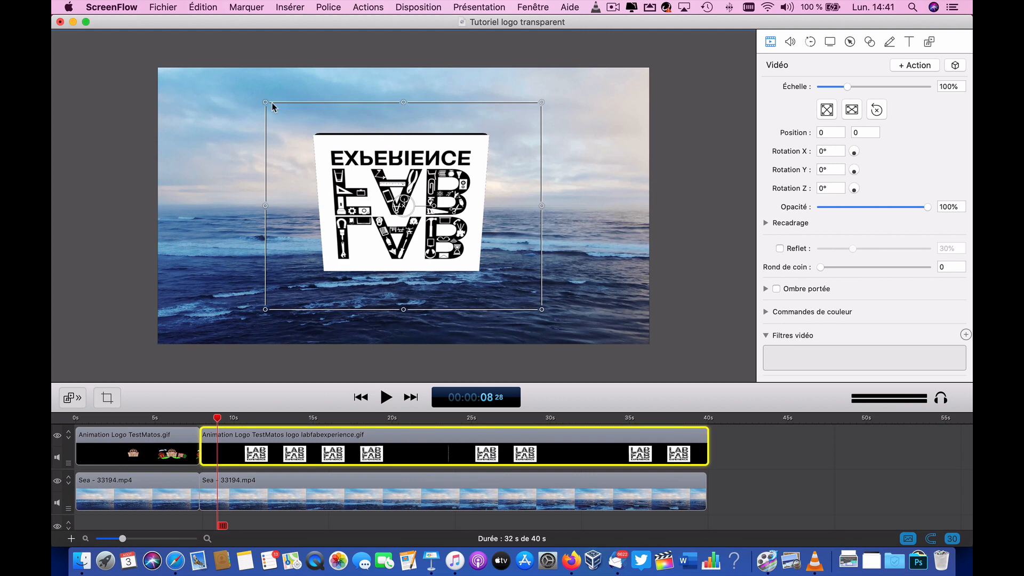
drag(264, 103, 477, 232)
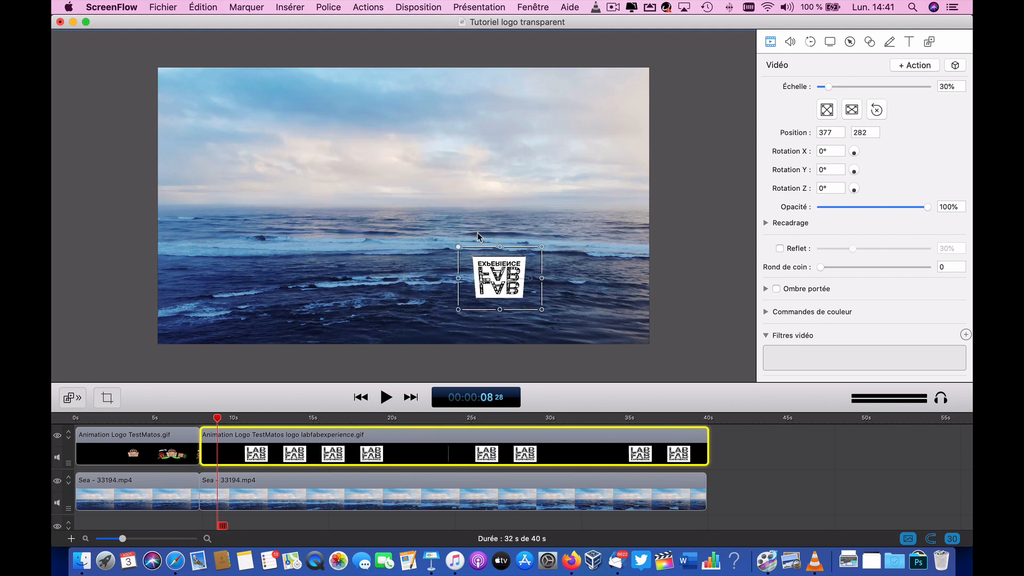
drag(496, 269, 604, 304)
Play the montage from the beginning to review both logo animations over the sea video.
click(79, 418)
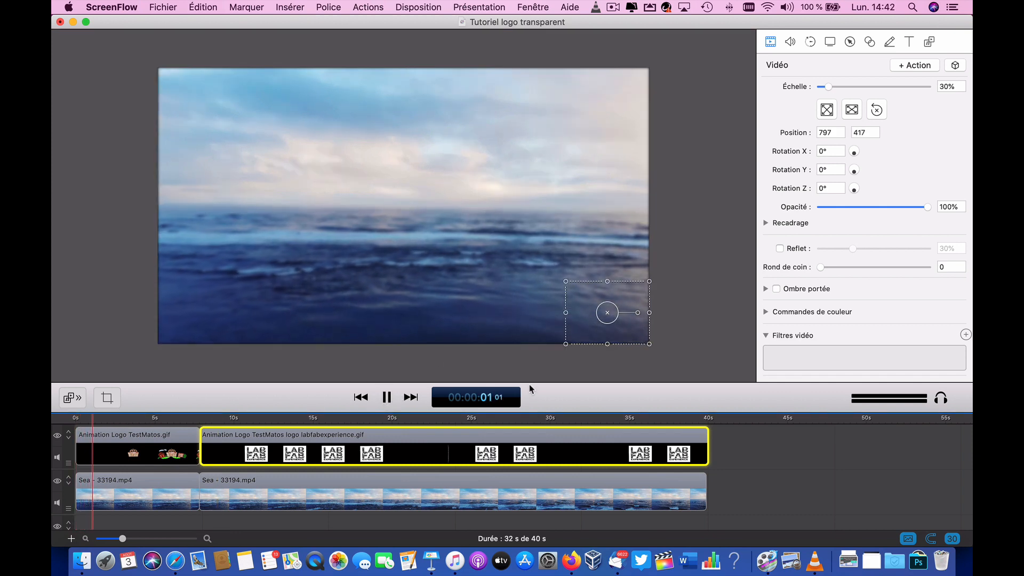
click(686, 366)
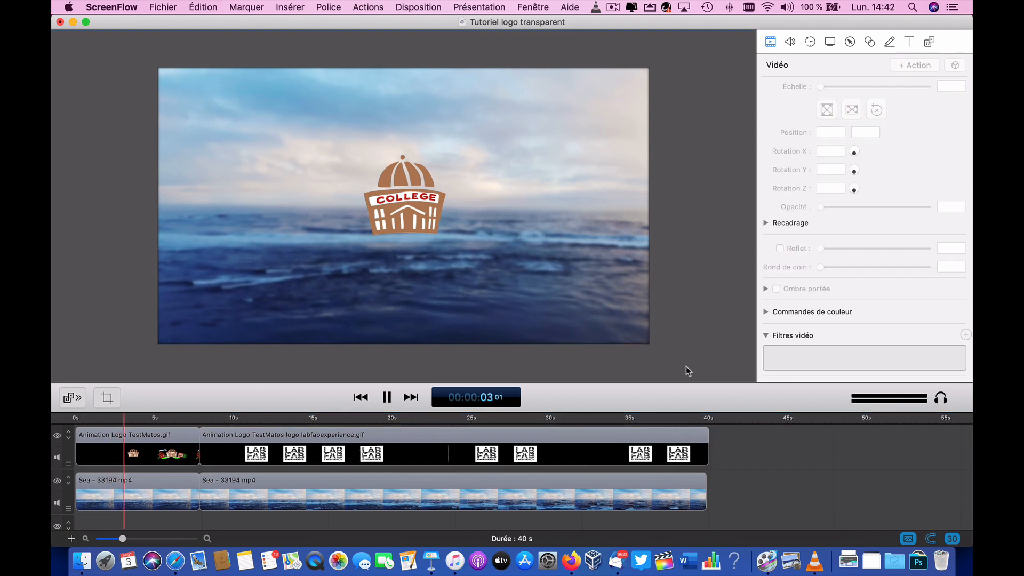